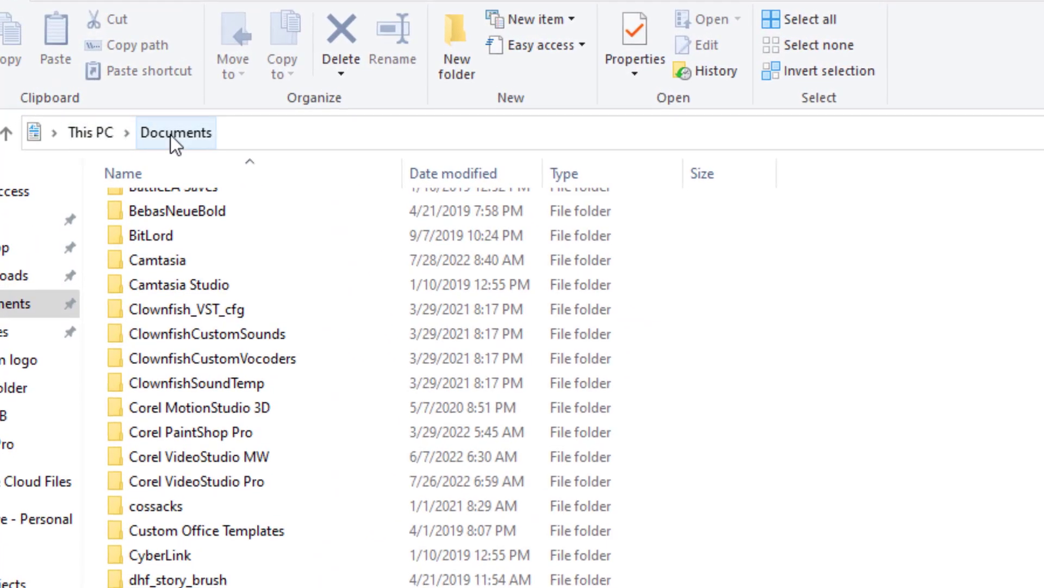
# Step: Open the Titler Pro folder inside the NewBlue folder in Documents
pyautogui.scroll(-3, 163, 394)
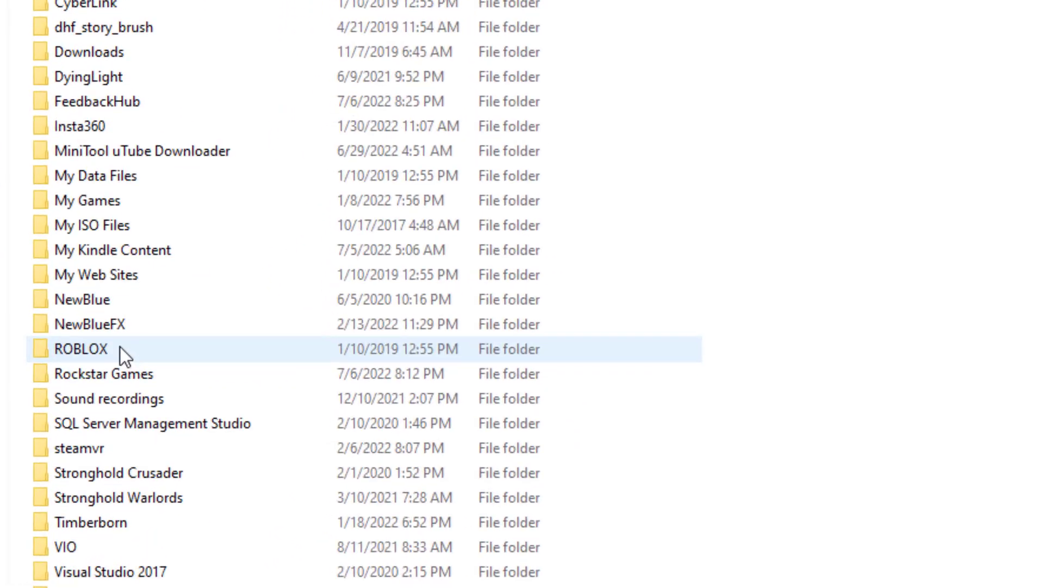
pyautogui.doubleClick(73, 286)
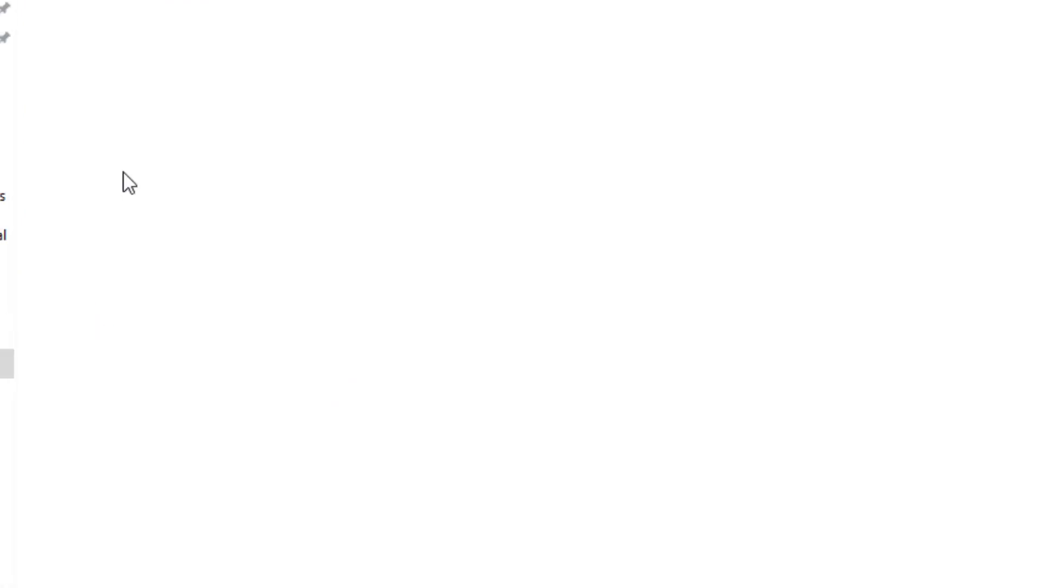
pyautogui.doubleClick(132, 143)
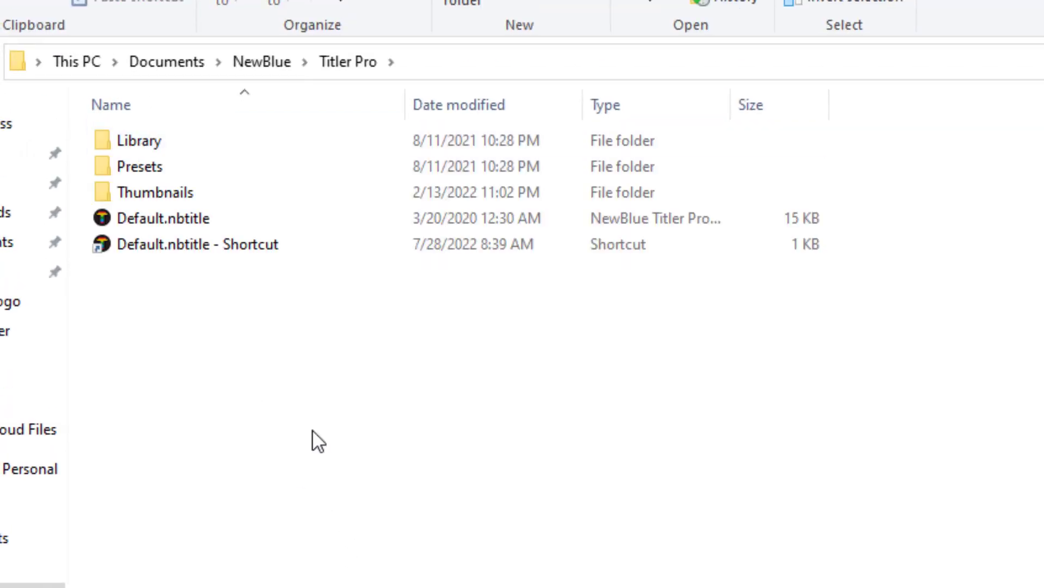
# Step: Move the Default.nbtitle shortcut from the Titler Pro folder to the desktop, replacing the existing copy there
pyautogui.click(171, 228)
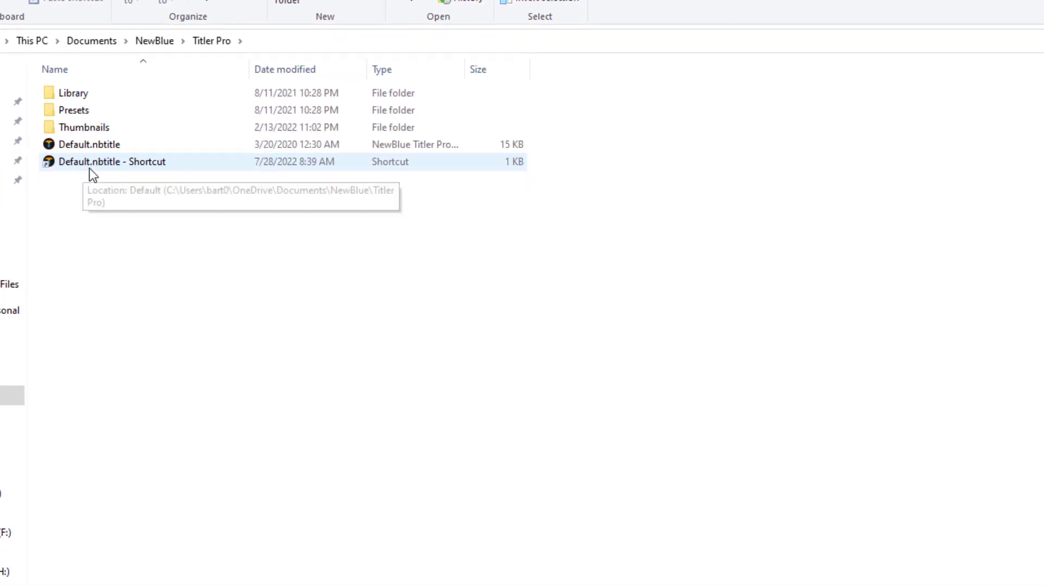
pyautogui.rightClick(103, 145)
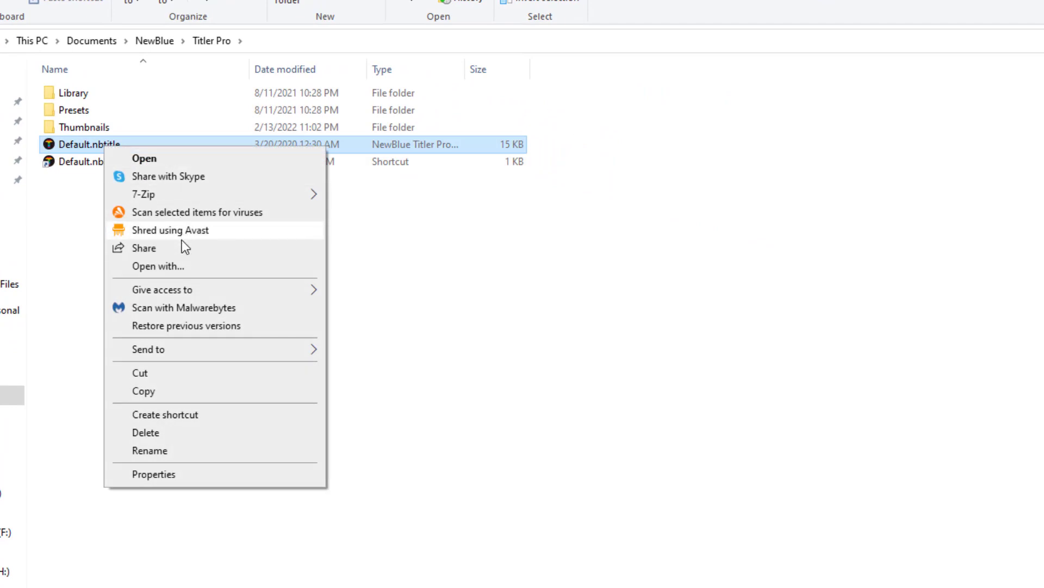
pyautogui.click(63, 163)
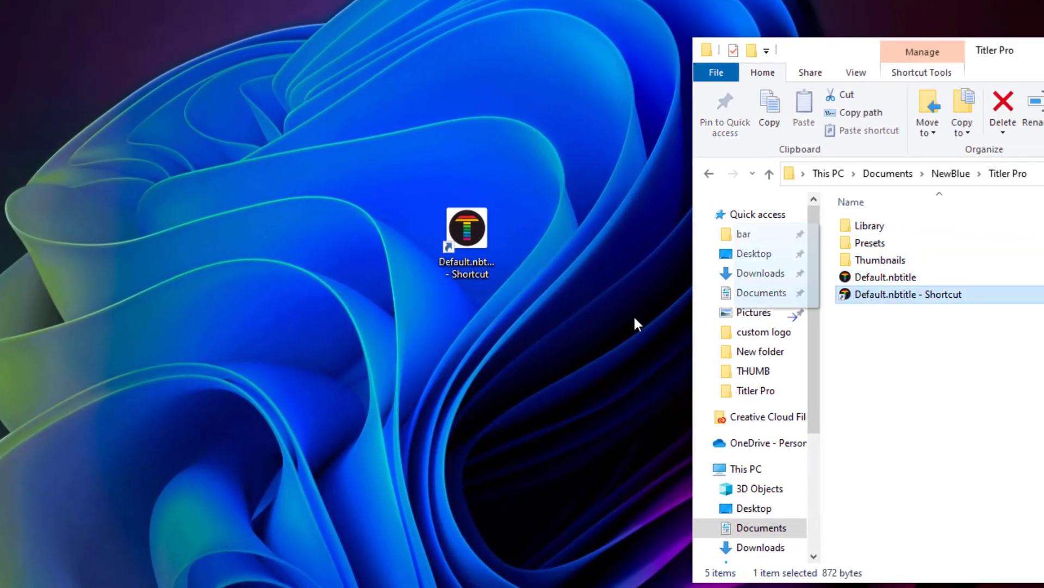
pyautogui.moveTo(635, 319); pyautogui.dragTo(393, 371)
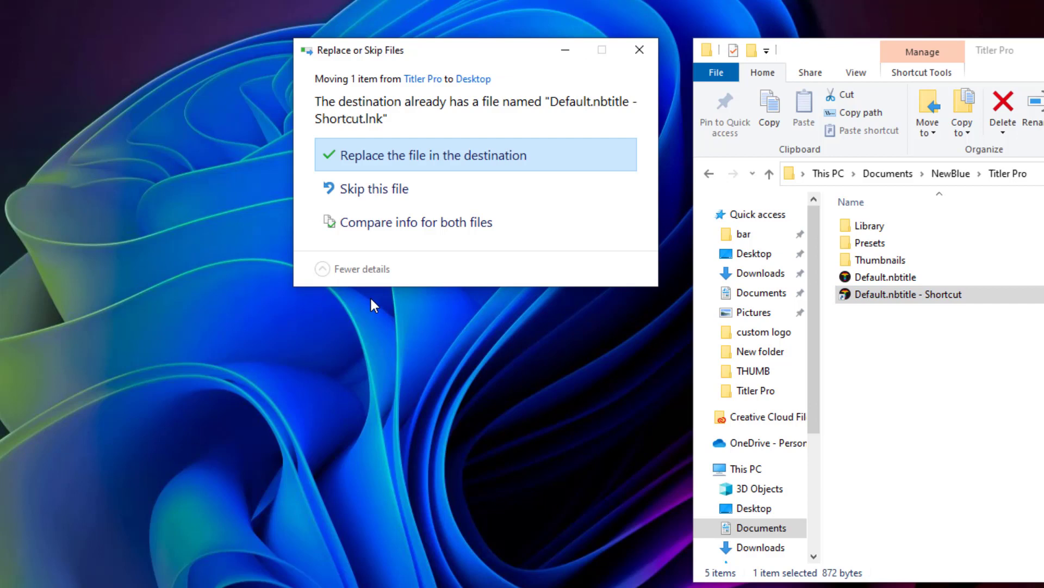
pyautogui.click(401, 158)
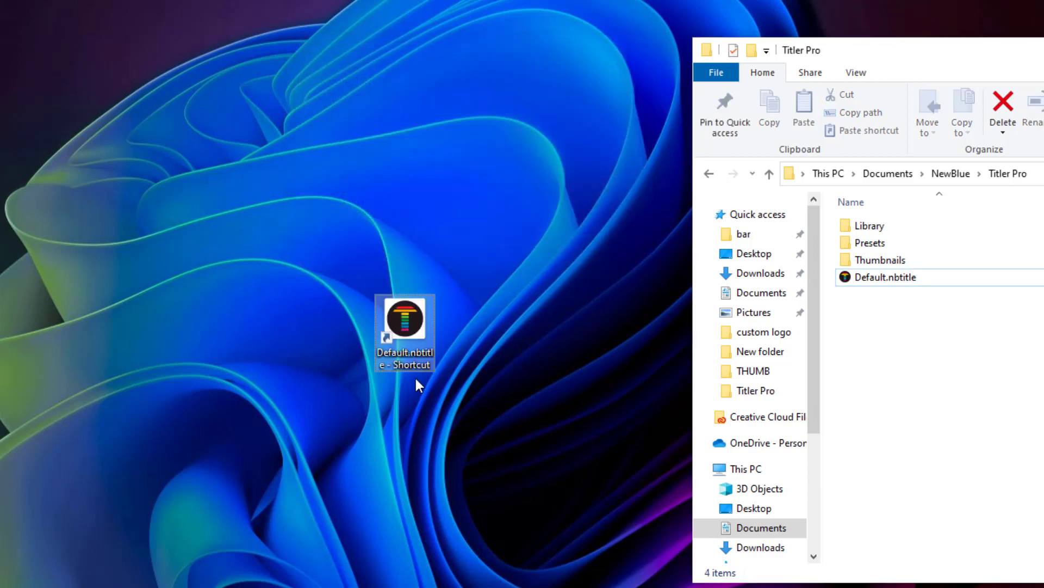
# Step: Launch NewBlue Titler Pro from the Default.nbtitle desktop shortcut and look for the project import options
pyautogui.doubleClick(404, 317)
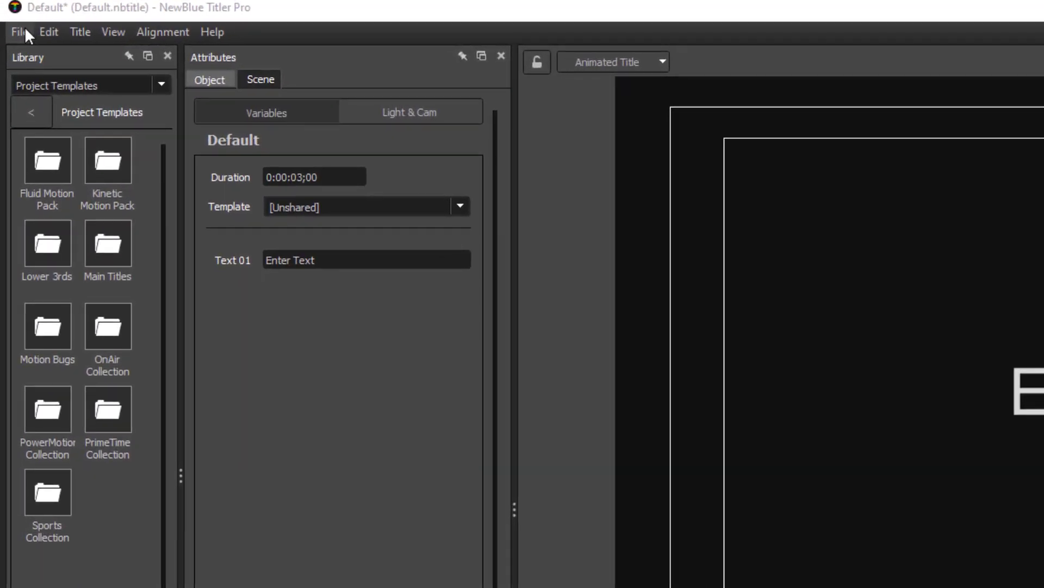
pyautogui.click(0, 17)
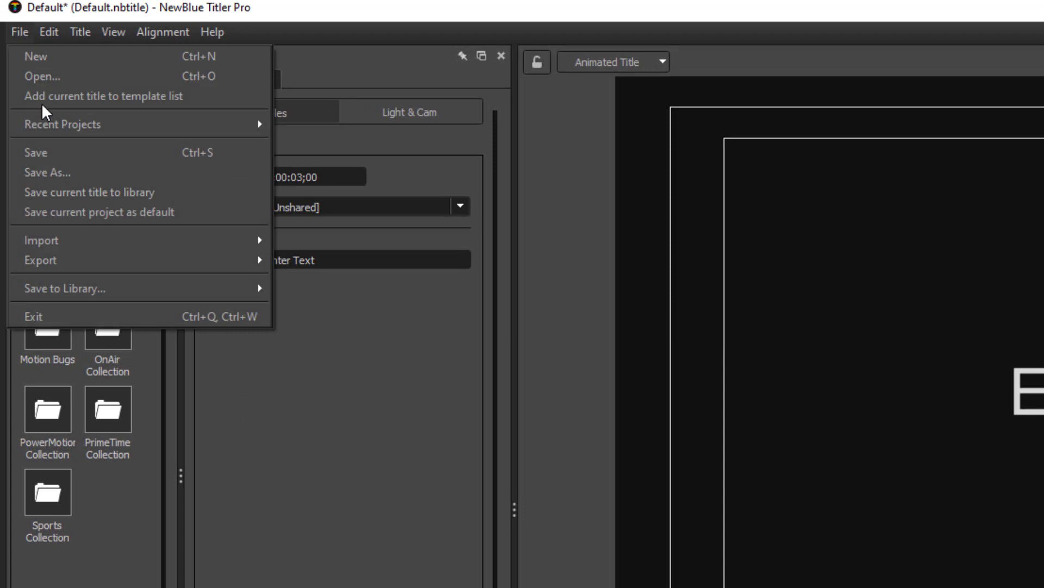
pyautogui.moveTo(51, 238)
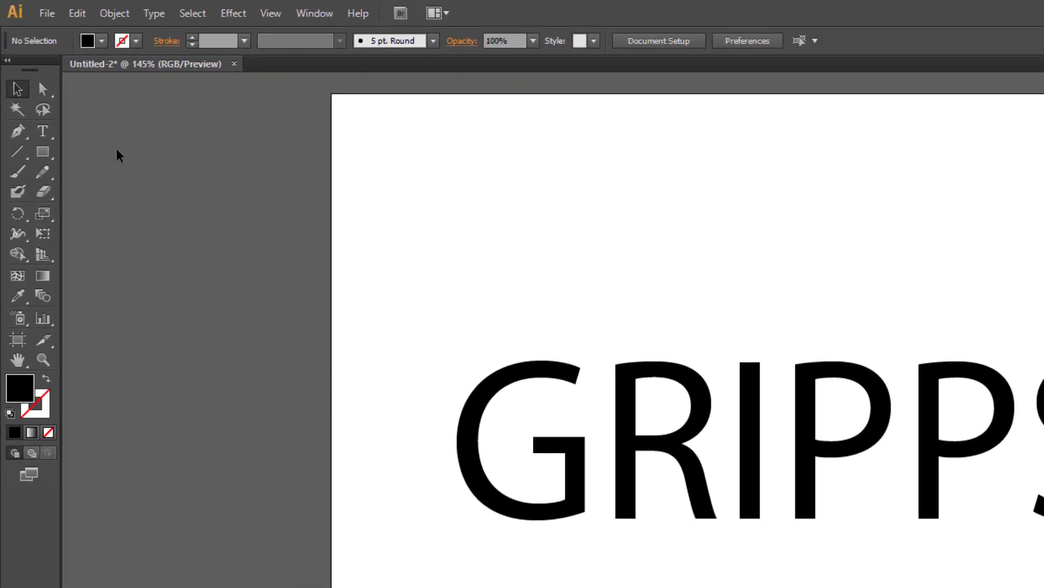
# Step: Switch to Illustrator and choose Illustrator EPS (*.EPS) as the save format for the GRIPPS artwork
pyautogui.click(43, 14)
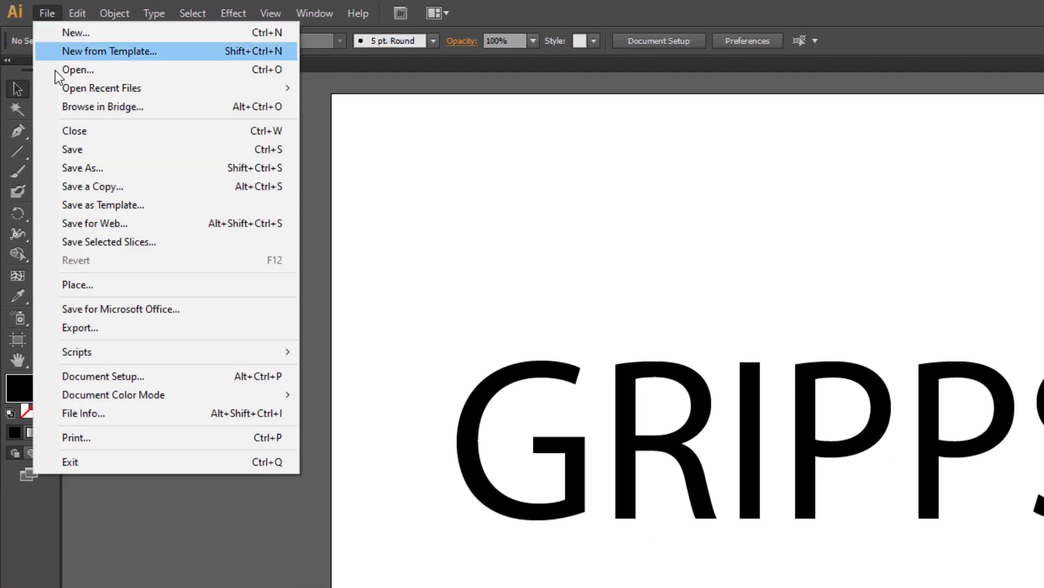
pyautogui.click(80, 150)
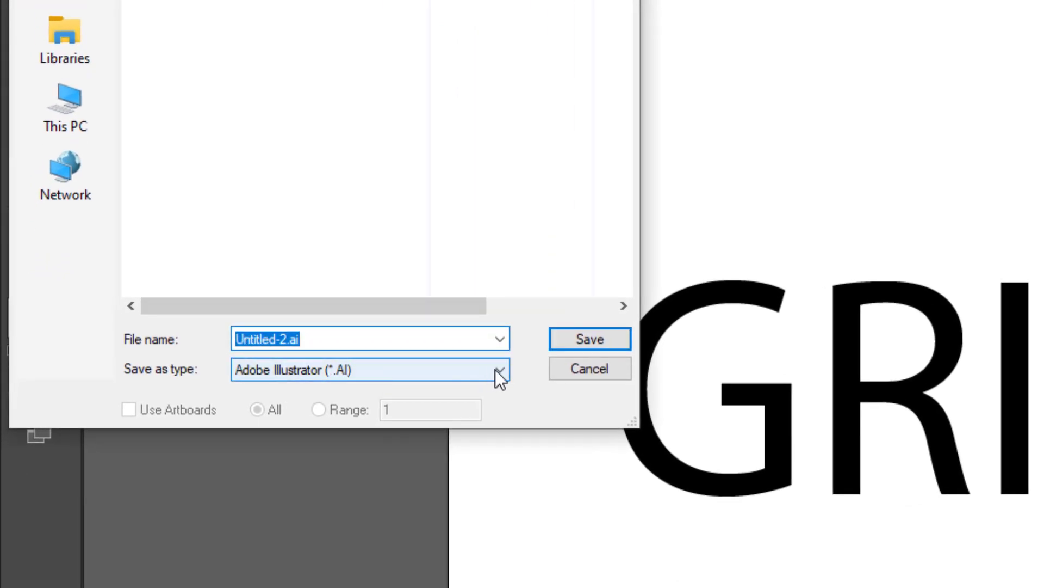
pyautogui.click(501, 369)
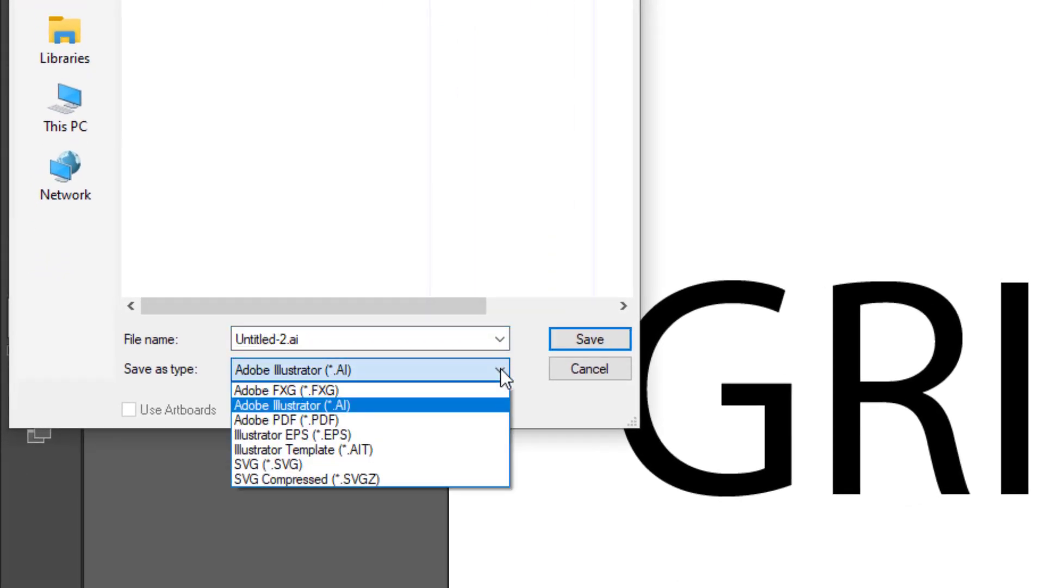
pyautogui.click(341, 434)
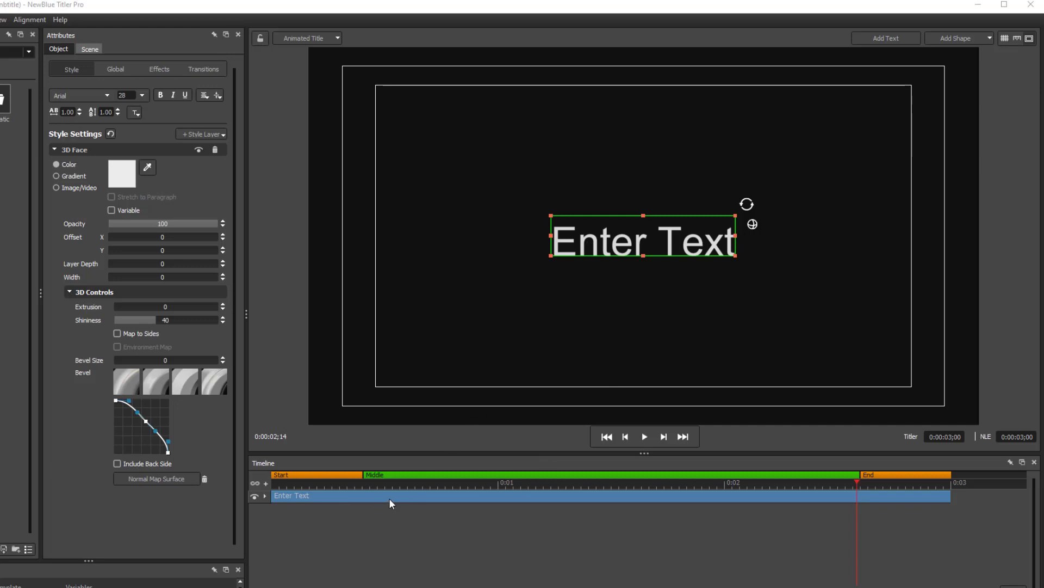
# Step: In NewBlue Titler Pro, delete the default "Enter Text" object and import the vector file Untitled-1.eps from the desktop
pyautogui.press('Delete')
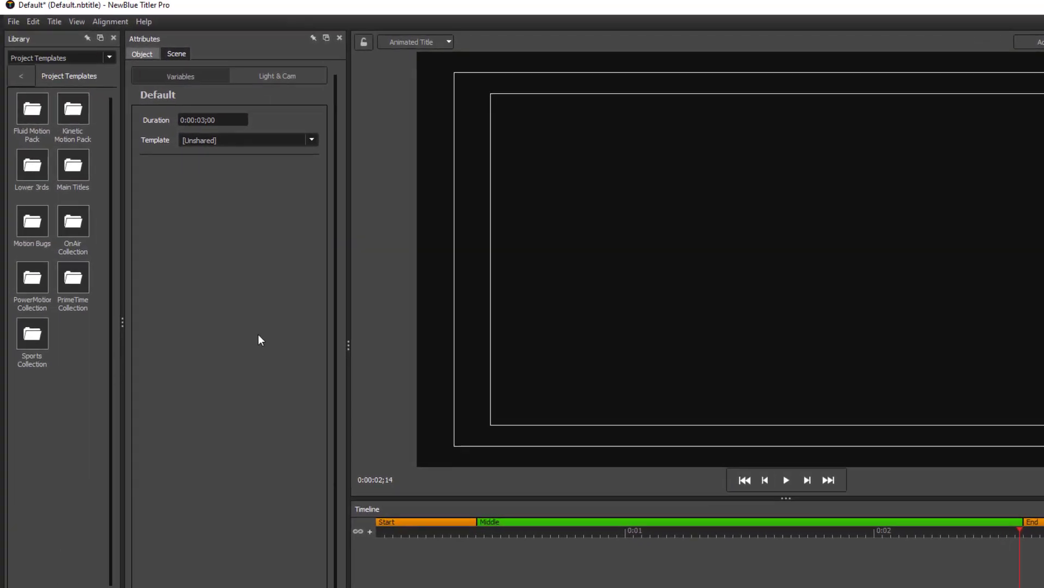
pyautogui.click(14, 22)
pyautogui.moveTo(38, 161)
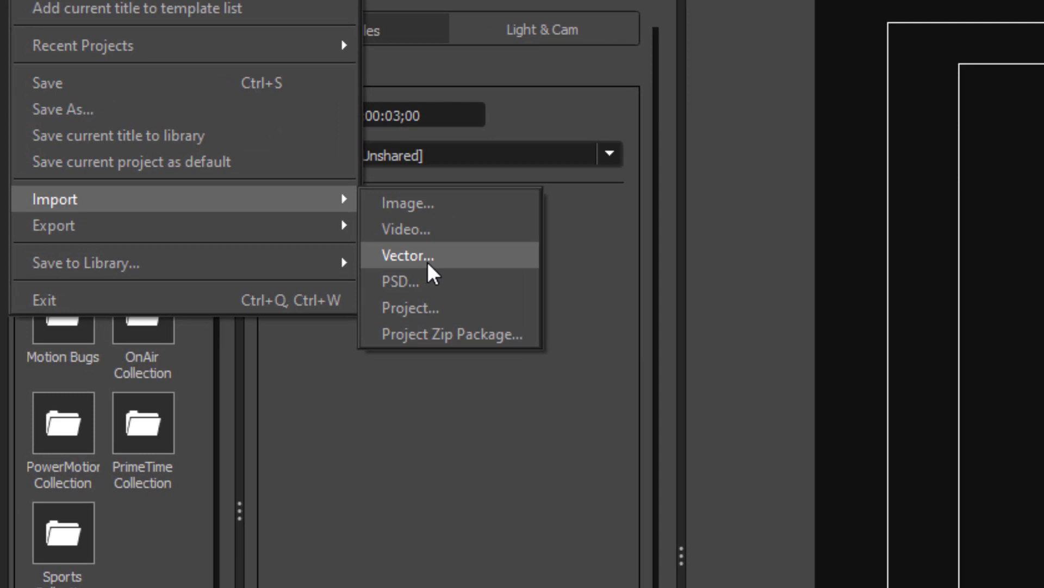
pyautogui.click(428, 264)
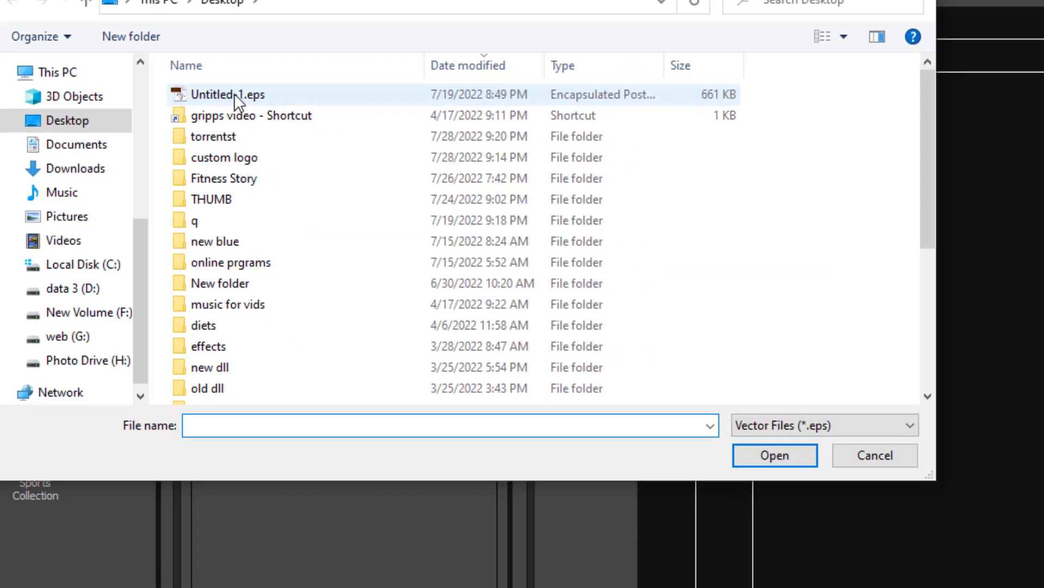
pyautogui.doubleClick(305, 92)
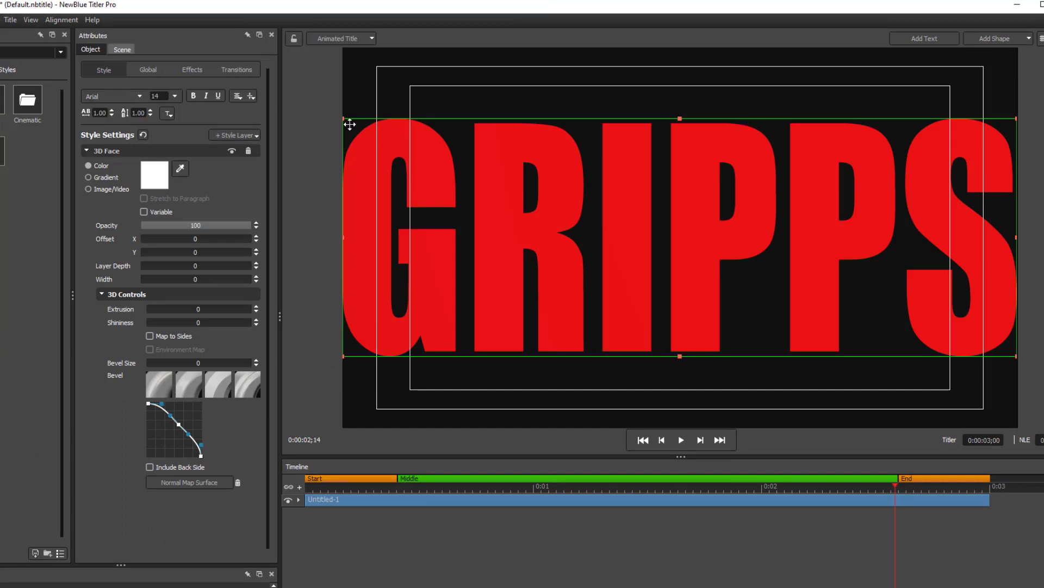
# Step: Shrink the imported GRIPPS logo to a bit under half the canvas width and place it near the canvas's lower-right corner
pyautogui.moveTo(343, 118); pyautogui.dragTo(403, 140)
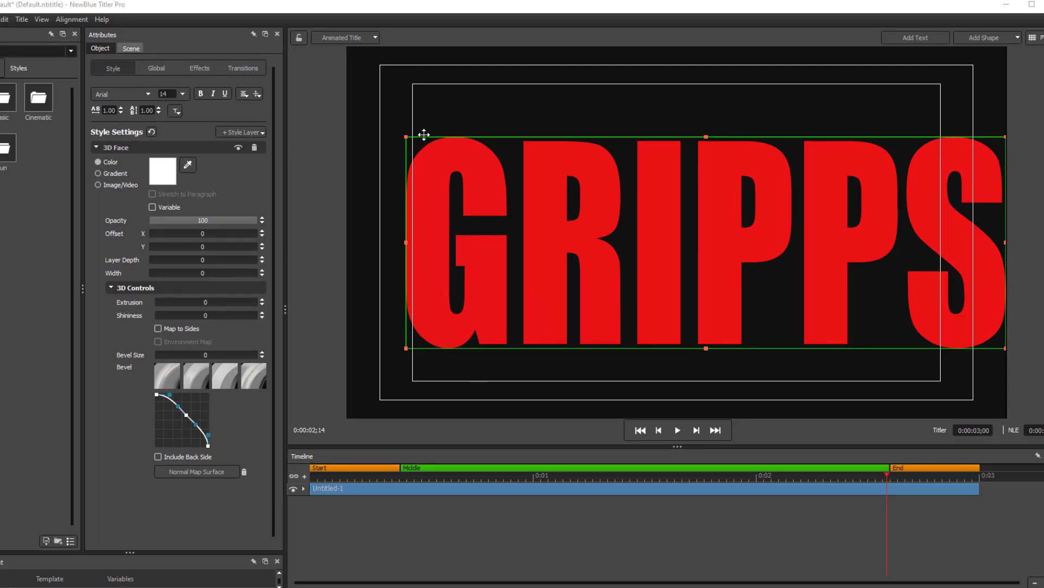
pyautogui.moveTo(406, 137); pyautogui.dragTo(645, 270)
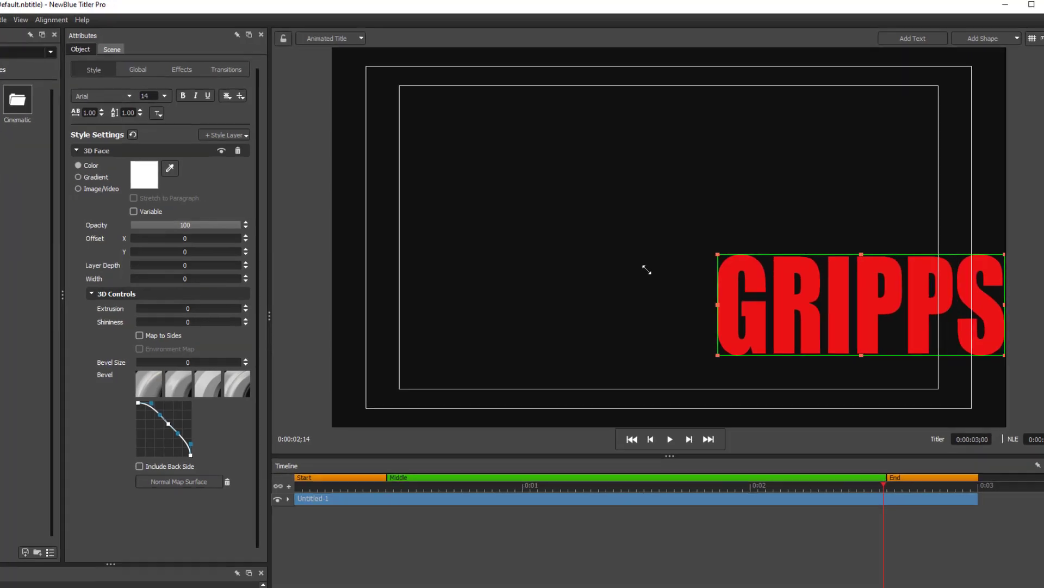
pyautogui.moveTo(804, 289); pyautogui.dragTo(800, 350)
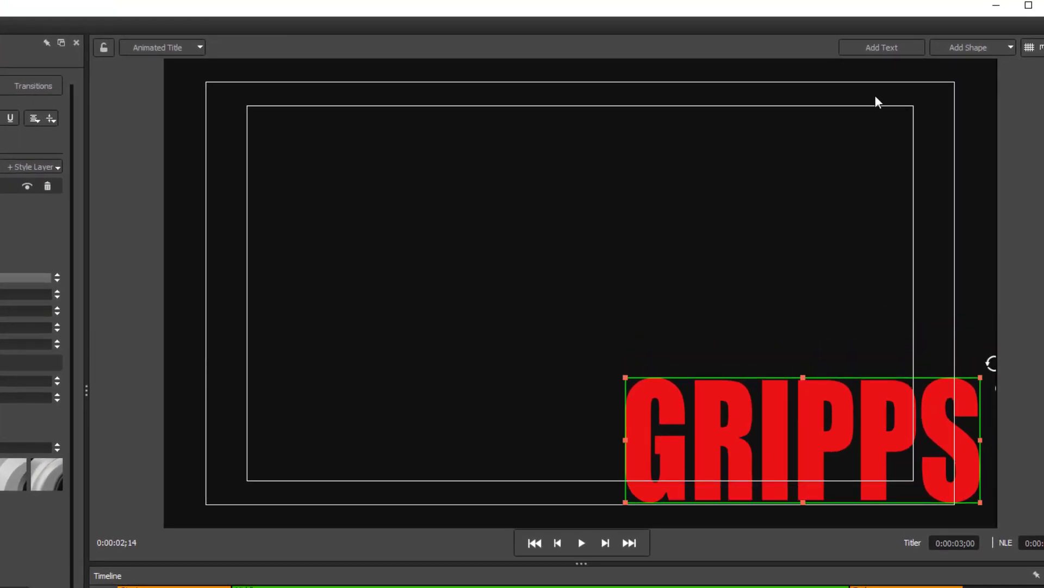
# Step: Add a text object reading "GRIPPS" and arrange it above and to the left of the imported vector logo
pyautogui.click(873, 52)
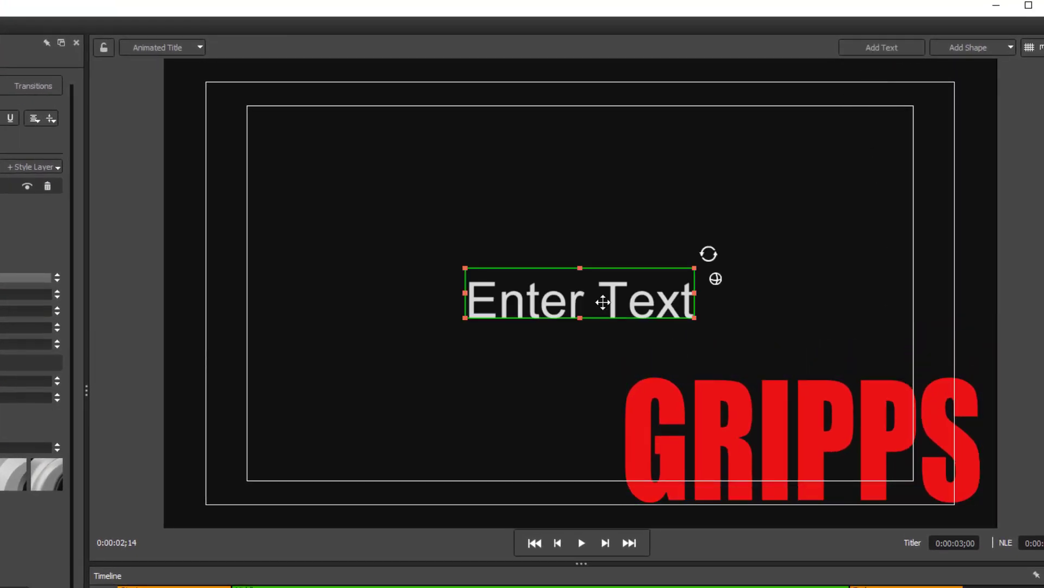
pyautogui.doubleClick(603, 302)
pyautogui.hotkey('ctrl', 'a')
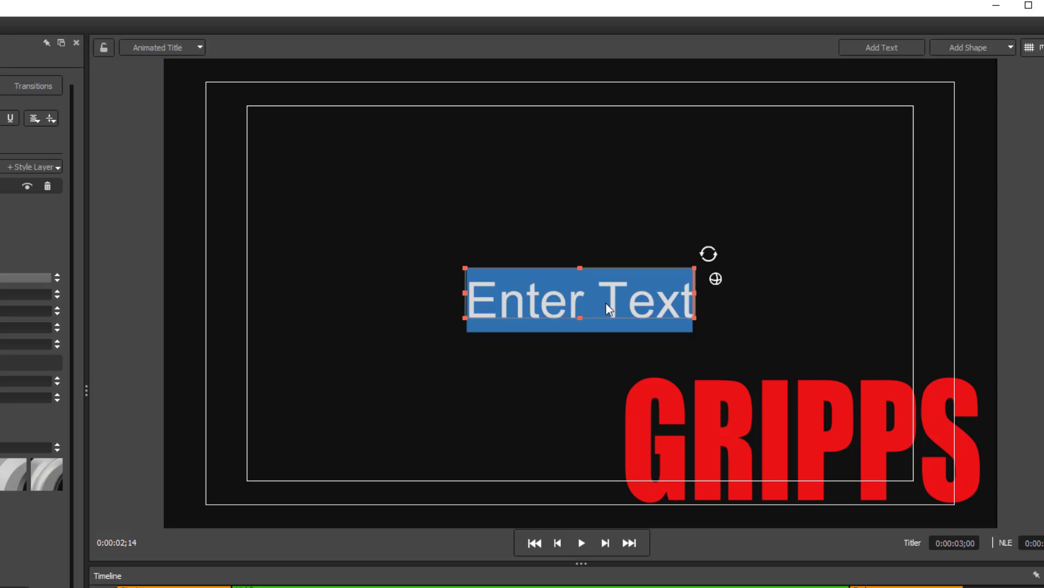
pyautogui.write('GRIPPS')
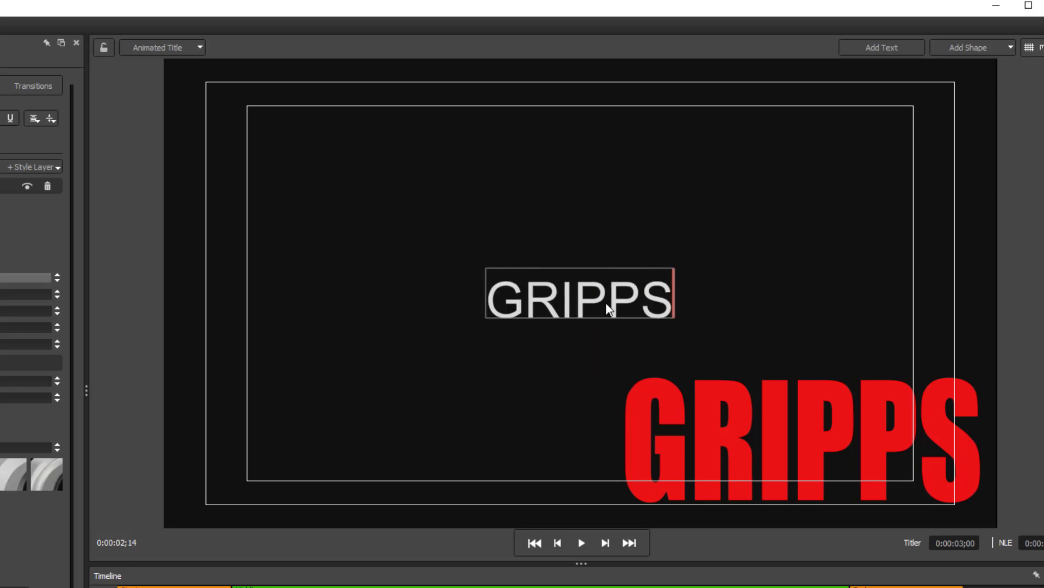
pyautogui.click(585, 230)
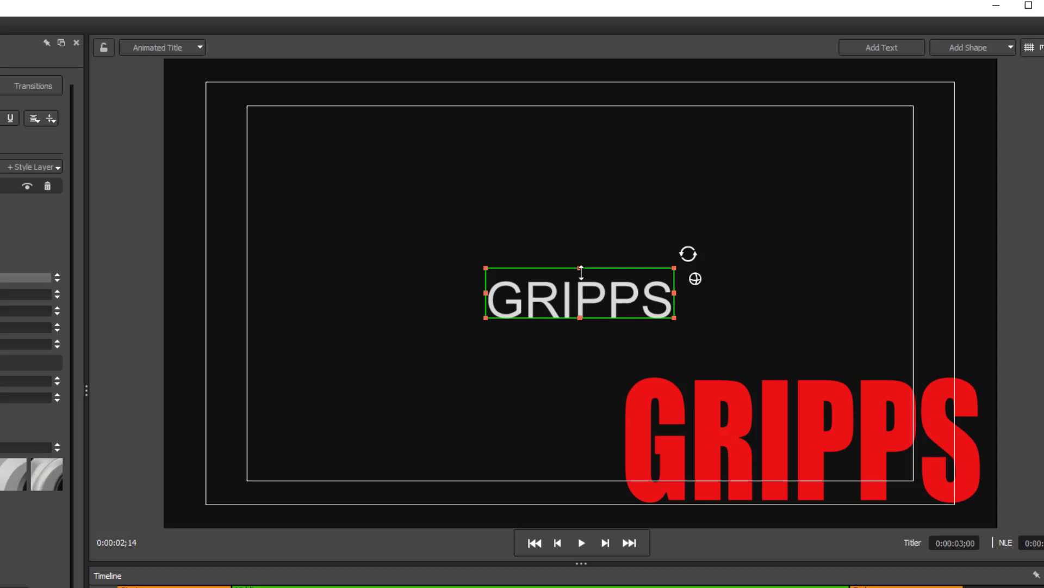
pyautogui.moveTo(581, 292); pyautogui.dragTo(444, 270)
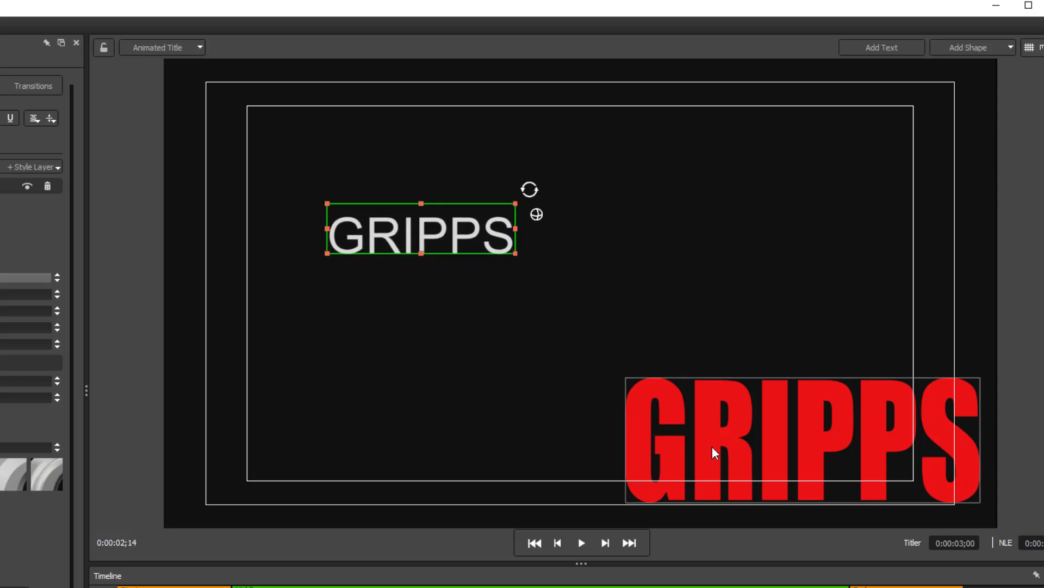
pyautogui.moveTo(708, 452); pyautogui.dragTo(570, 399)
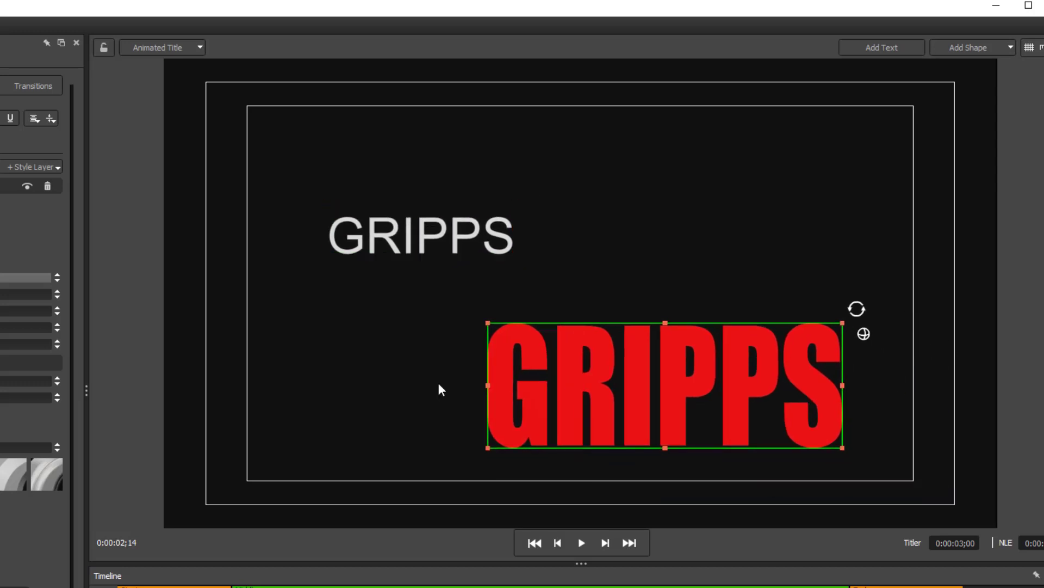
# Step: Resize only the letter G of the vector logo and rotate it counter-clockwise, independently of the other letters
pyautogui.click(374, 238)
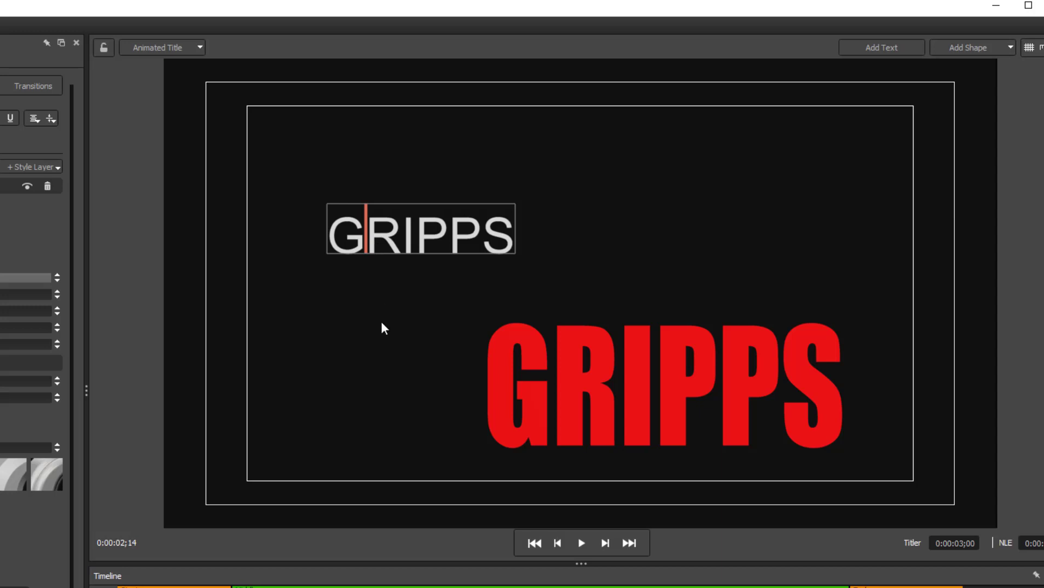
pyautogui.click(511, 411)
pyautogui.click(508, 404)
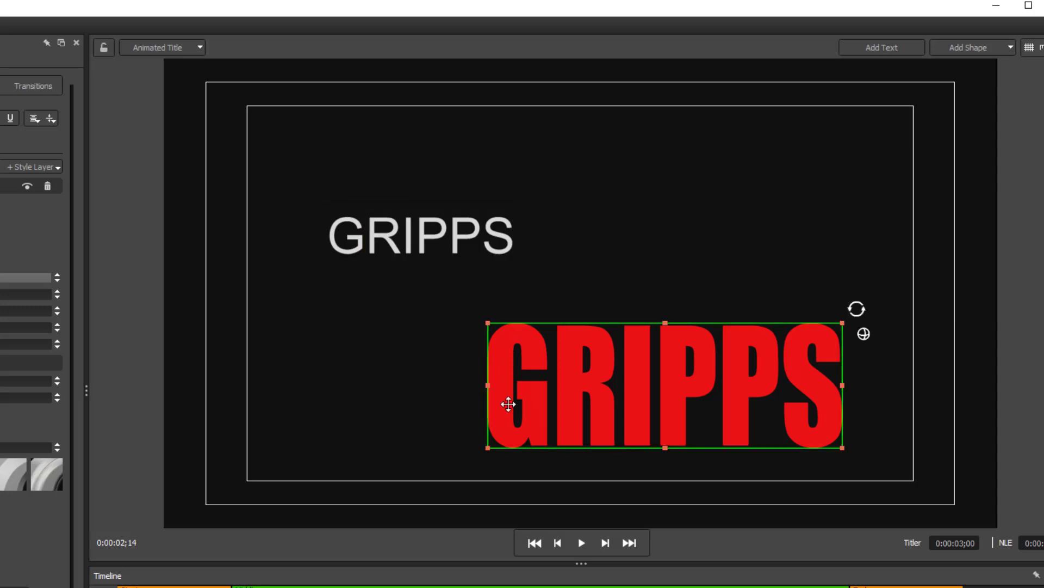
pyautogui.click(508, 404)
pyautogui.moveTo(487, 321); pyautogui.dragTo(416, 280)
pyautogui.moveTo(440, 444); pyautogui.dragTo(409, 468)
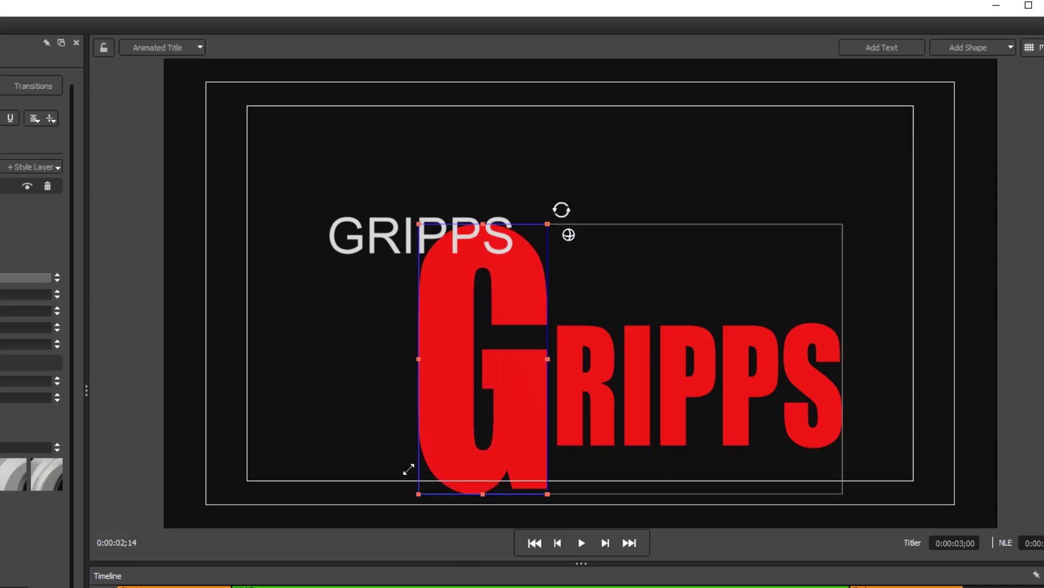
pyautogui.moveTo(561, 208); pyautogui.dragTo(497, 256)
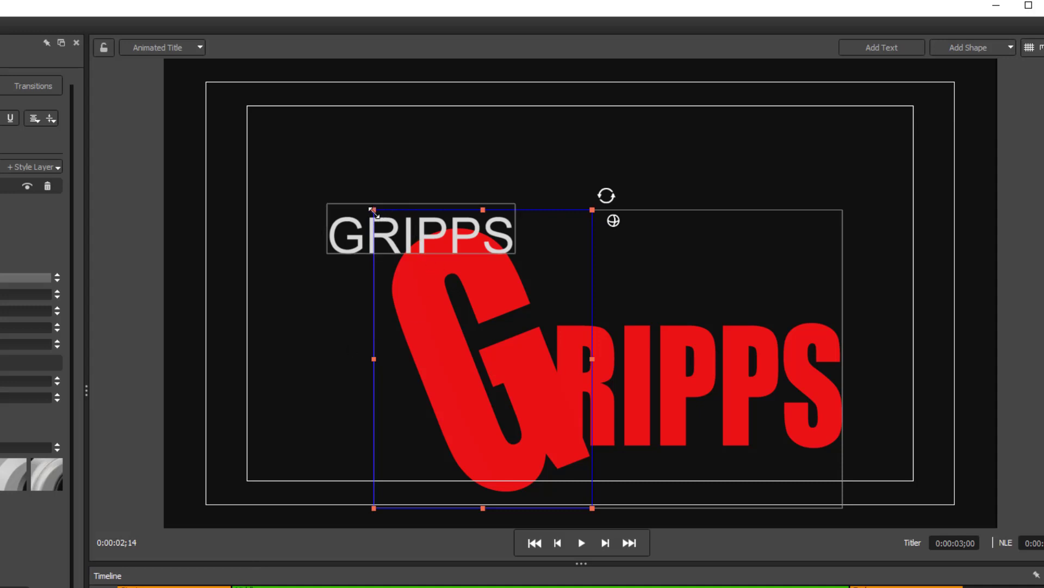
pyautogui.moveTo(383, 211); pyautogui.dragTo(583, 374)
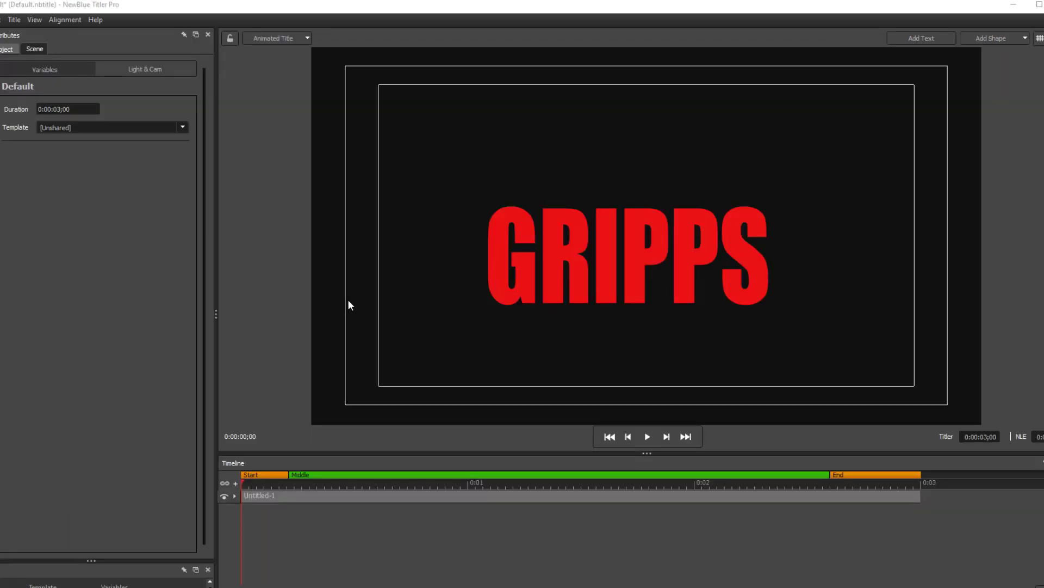
# Step: Apply the Diamond Plate style from the library's Cinematic styles to the red GRIPPS logo's timeline track
pyautogui.moveTo(551, 290); pyautogui.dragTo(580, 283)
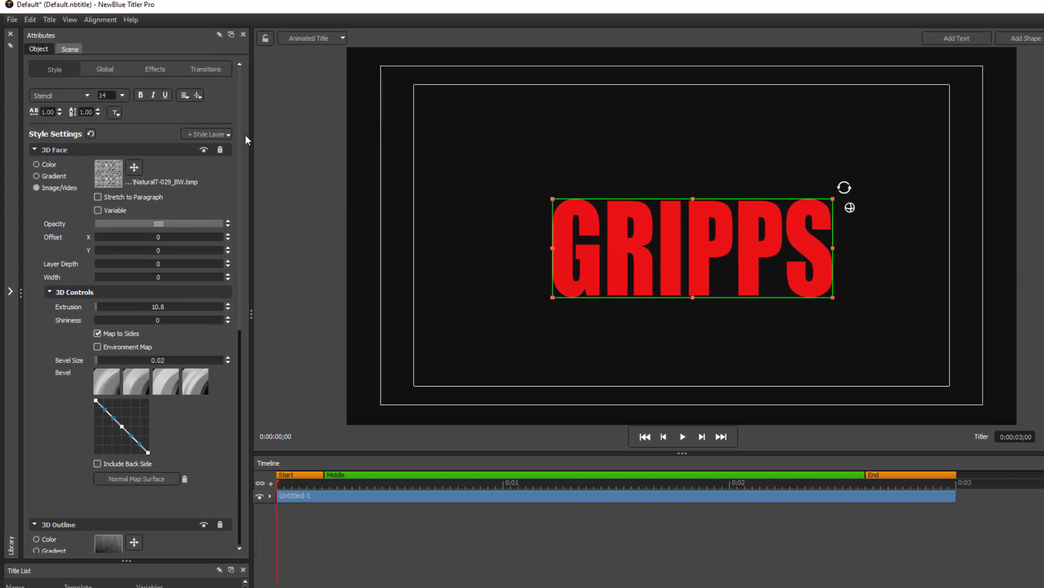
pyautogui.click(10, 295)
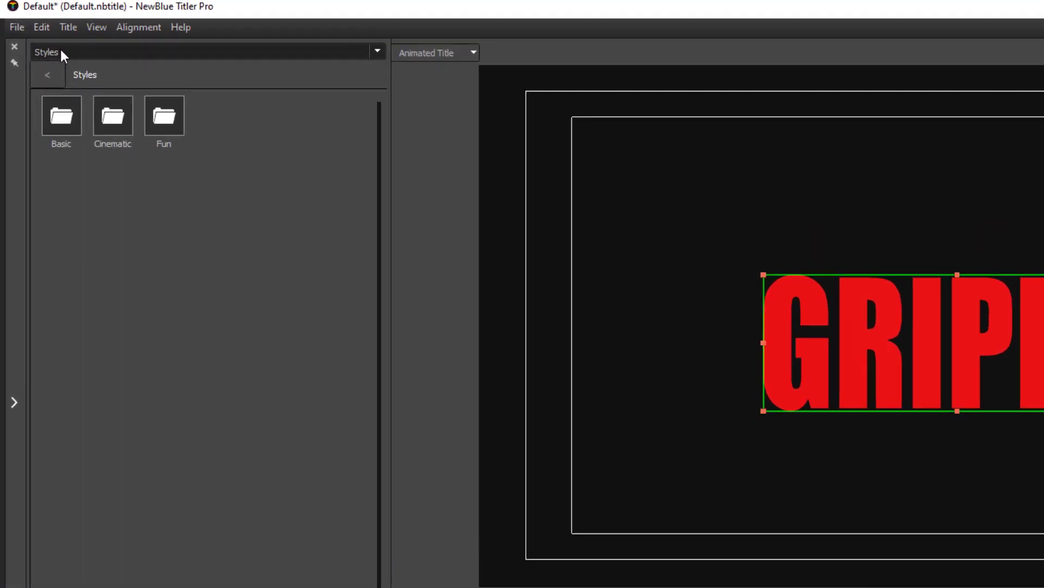
pyautogui.click(46, 39)
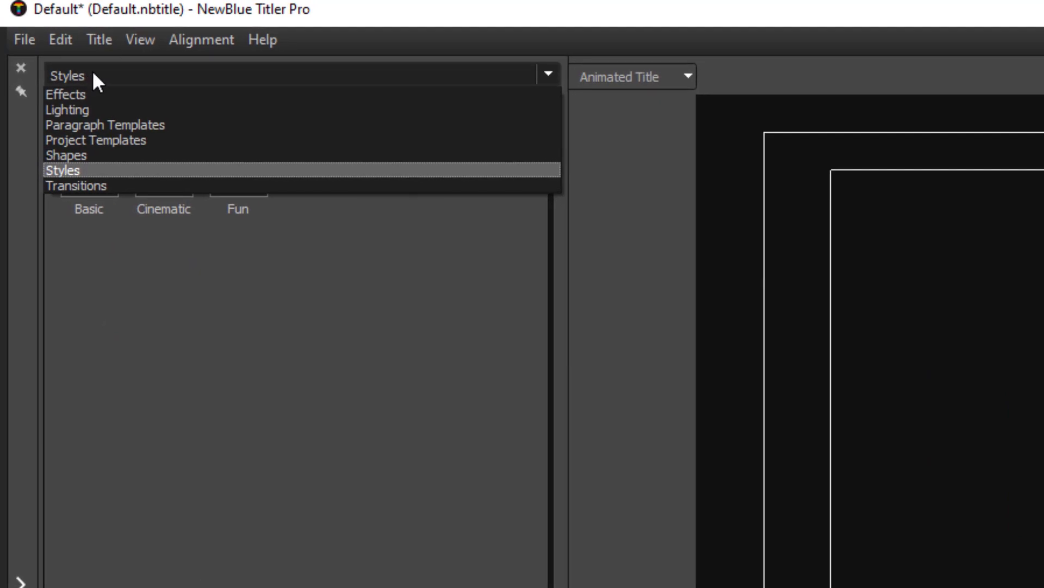
pyautogui.click(93, 171)
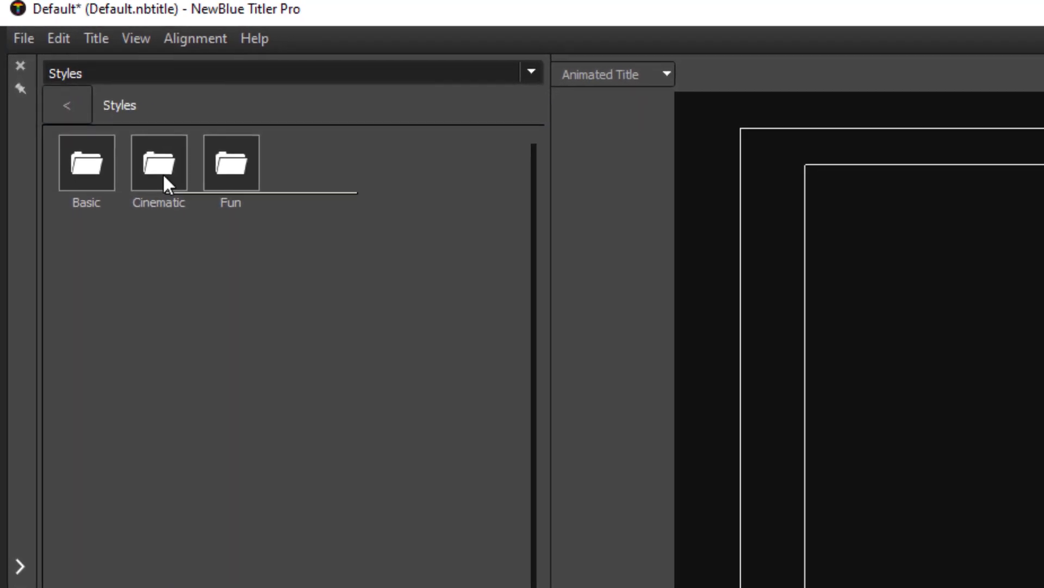
pyautogui.doubleClick(170, 184)
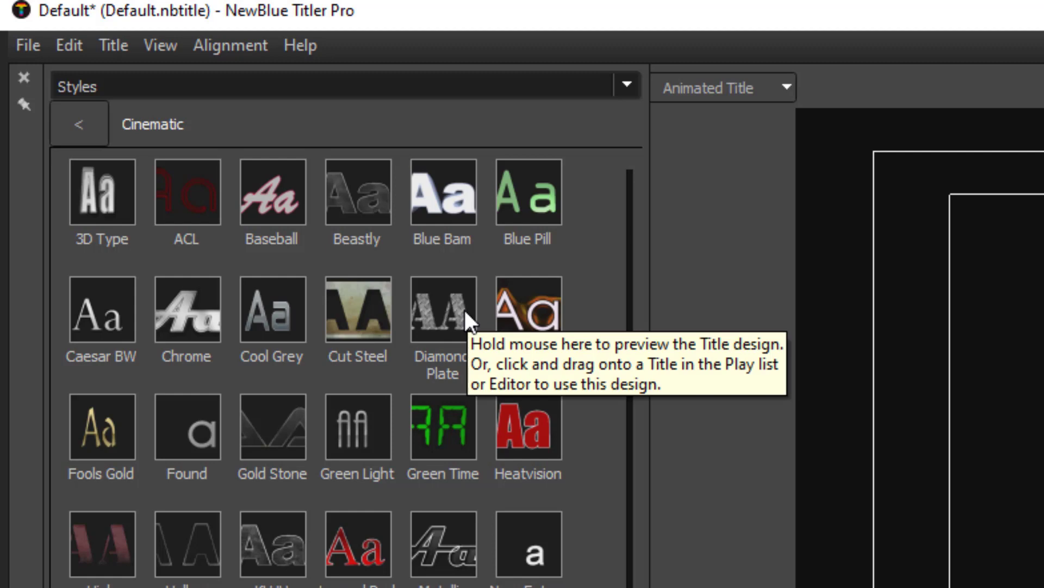
pyautogui.moveTo(465, 309)
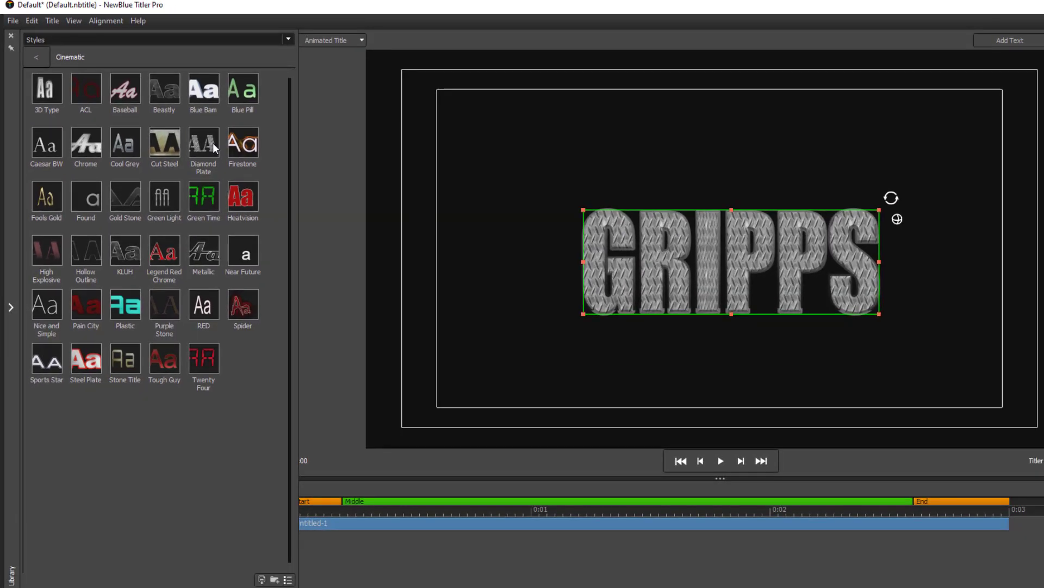
pyautogui.moveTo(214, 147); pyautogui.dragTo(407, 527)
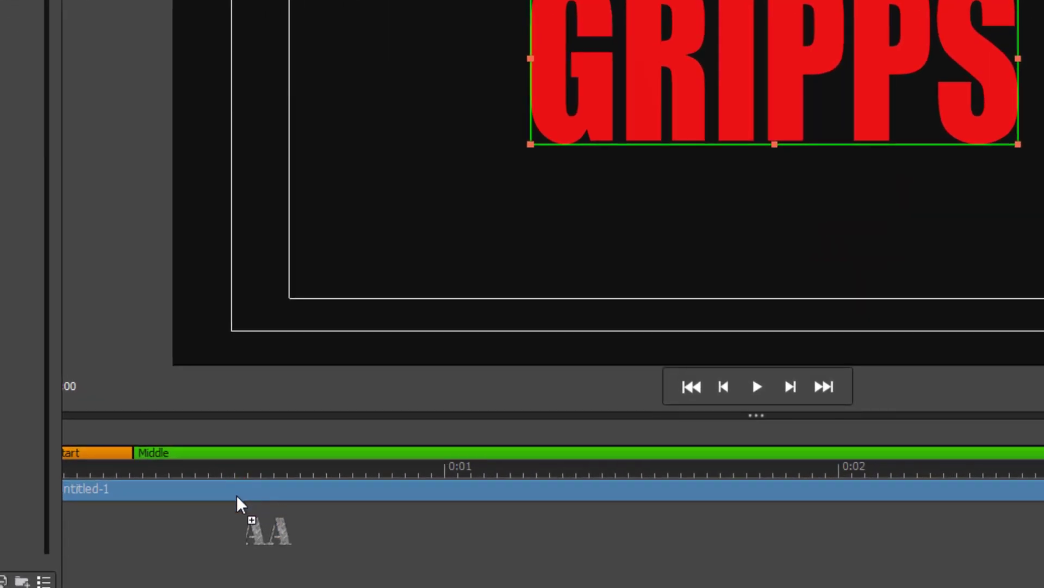
pyautogui.moveTo(238, 497); pyautogui.dragTo(238, 495)
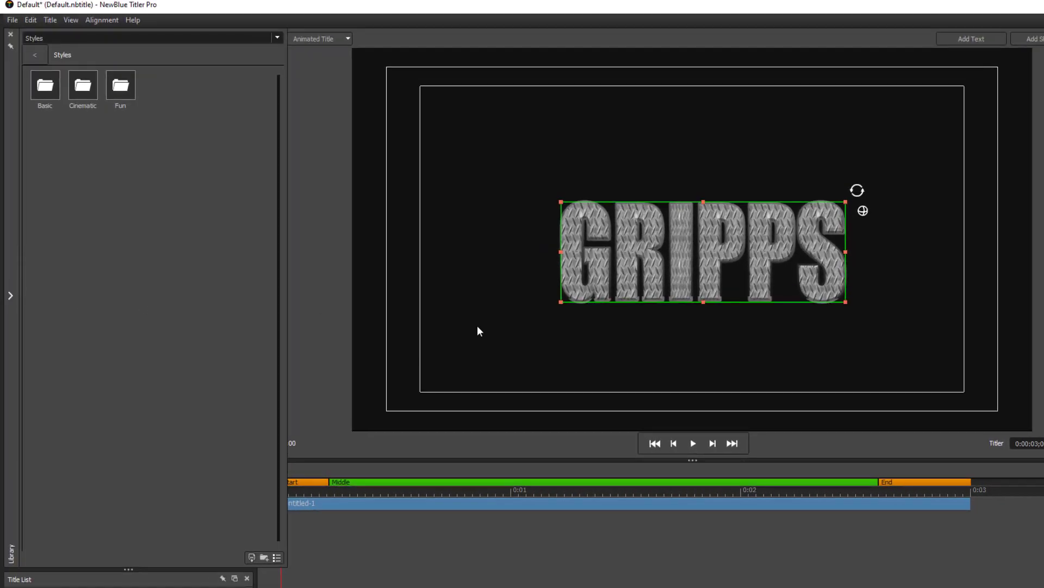
# Step: Tilt the GRIPPS logo in 3D so its sides show and set its 3D Face extrusion to 8.6
pyautogui.click(10, 296)
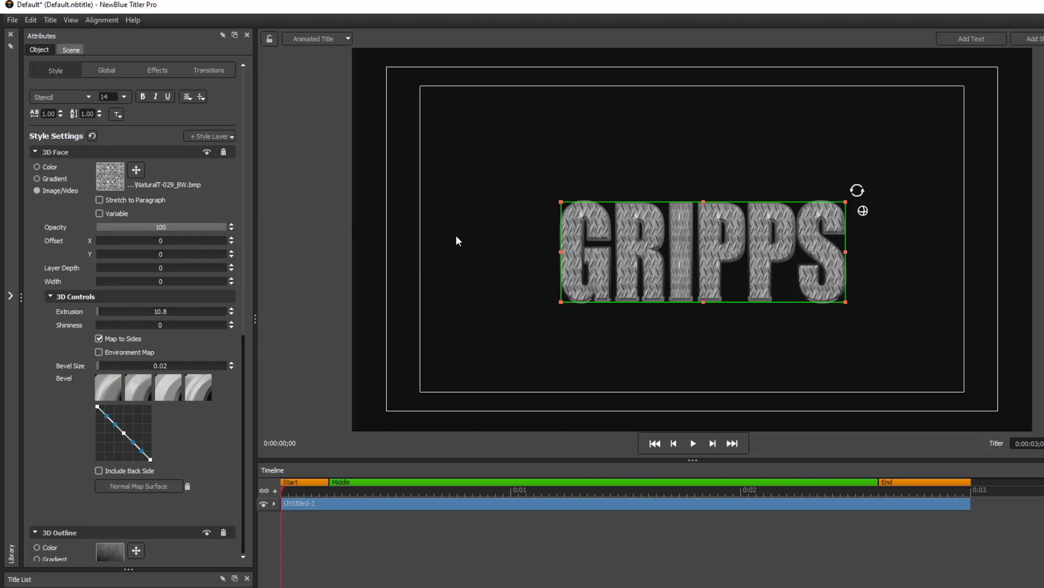
pyautogui.moveTo(857, 190); pyautogui.dragTo(714, 289)
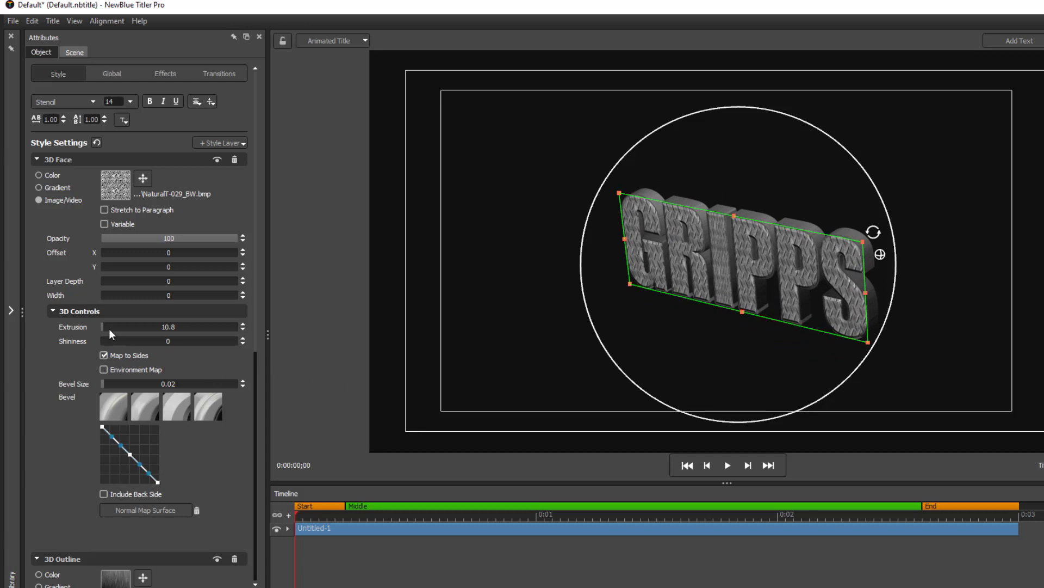
pyautogui.moveTo(109, 329)
pyautogui.mouseDown()
pyautogui.moveTo(145, 328)
pyautogui.moveTo(108, 332)
pyautogui.mouseUp()
# Step: Place the GRIPPS logo in the canvas's lower-right corner and shrink it to a bit under half its size
pyautogui.moveTo(660, 271); pyautogui.dragTo(816, 366)
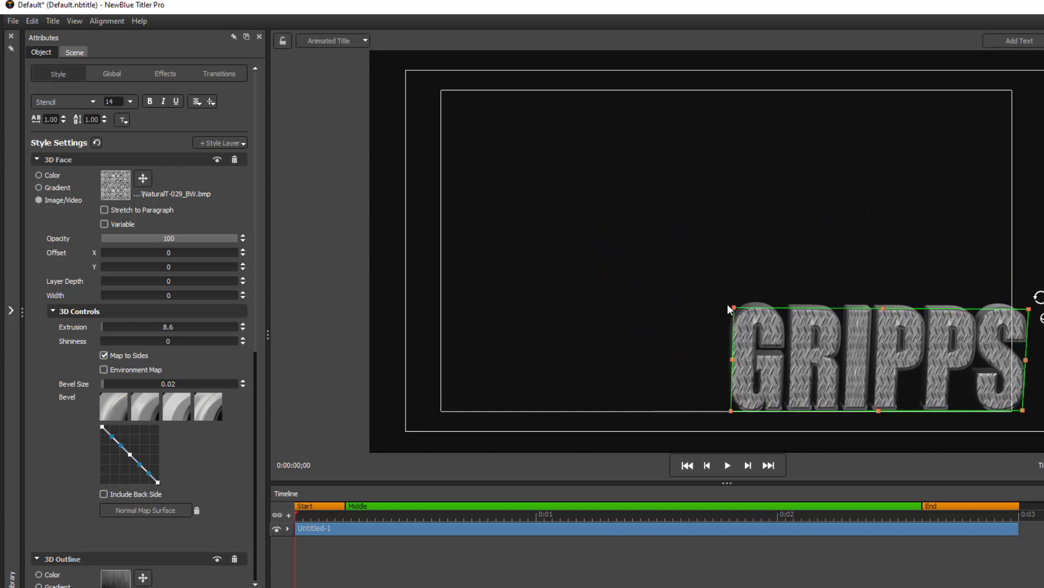
pyautogui.moveTo(732, 305); pyautogui.dragTo(829, 378)
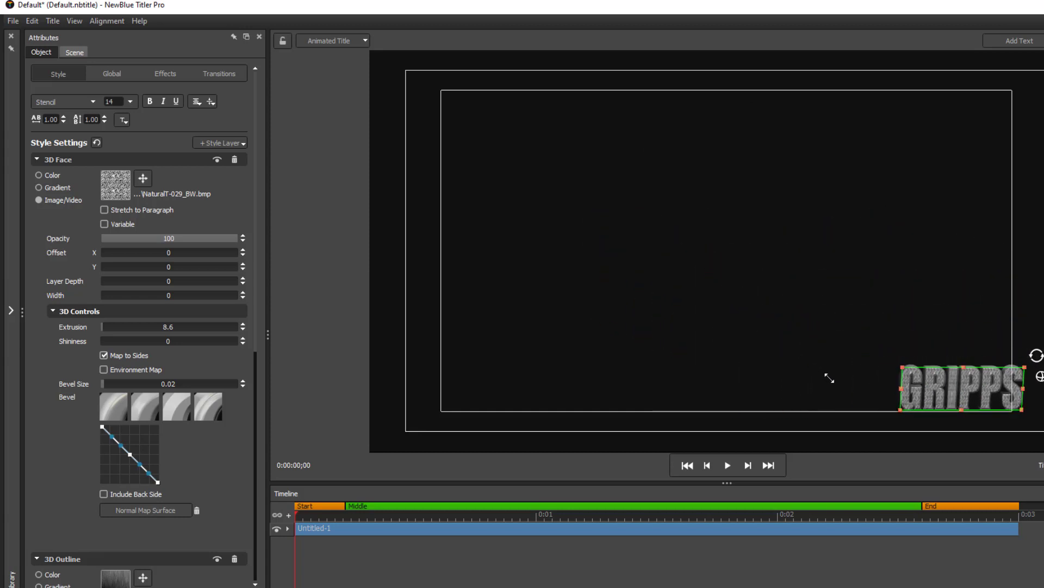
pyautogui.click(781, 355)
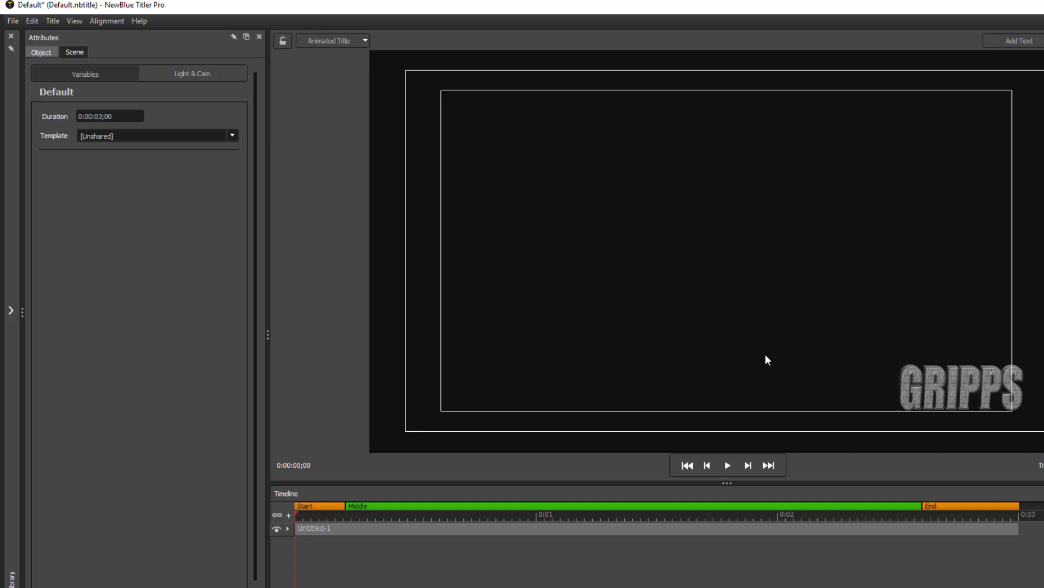
# Step: Enlarge only the logo's letter G to about twice the height of the other letters and lean it slightly clockwise
pyautogui.click(916, 400)
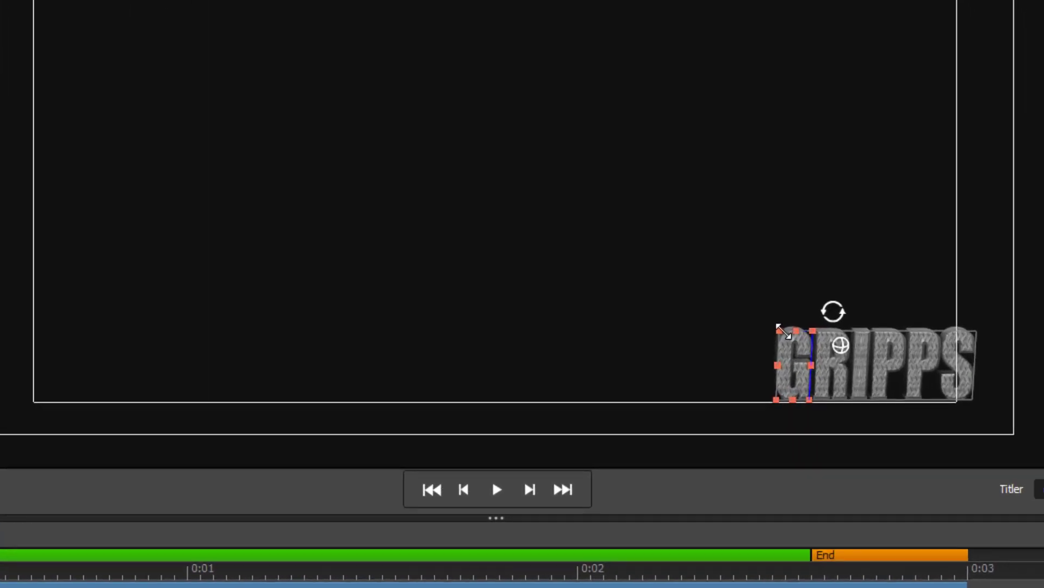
pyautogui.moveTo(908, 380); pyautogui.dragTo(909, 343)
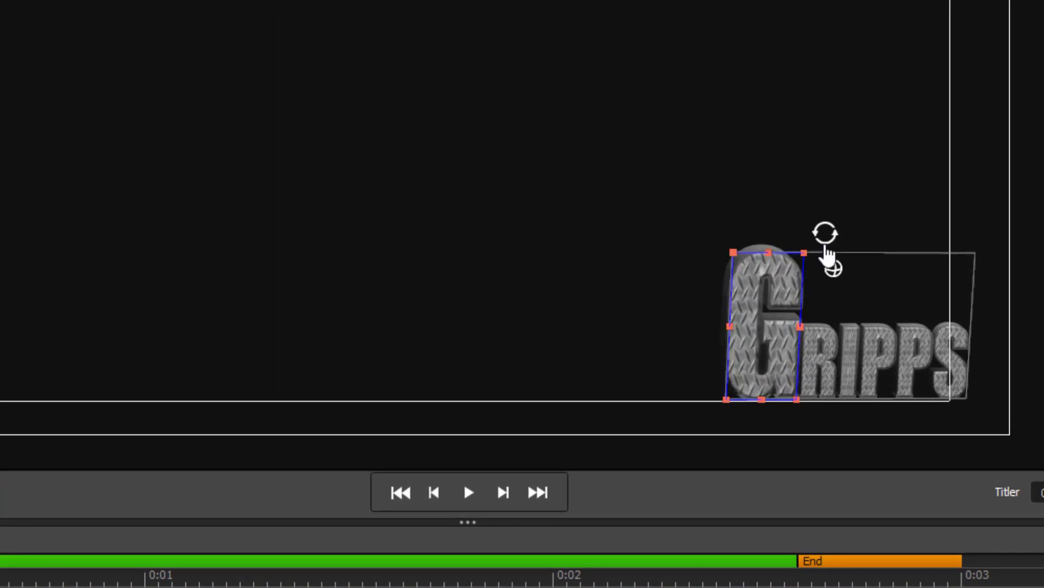
pyautogui.moveTo(834, 266); pyautogui.dragTo(848, 260)
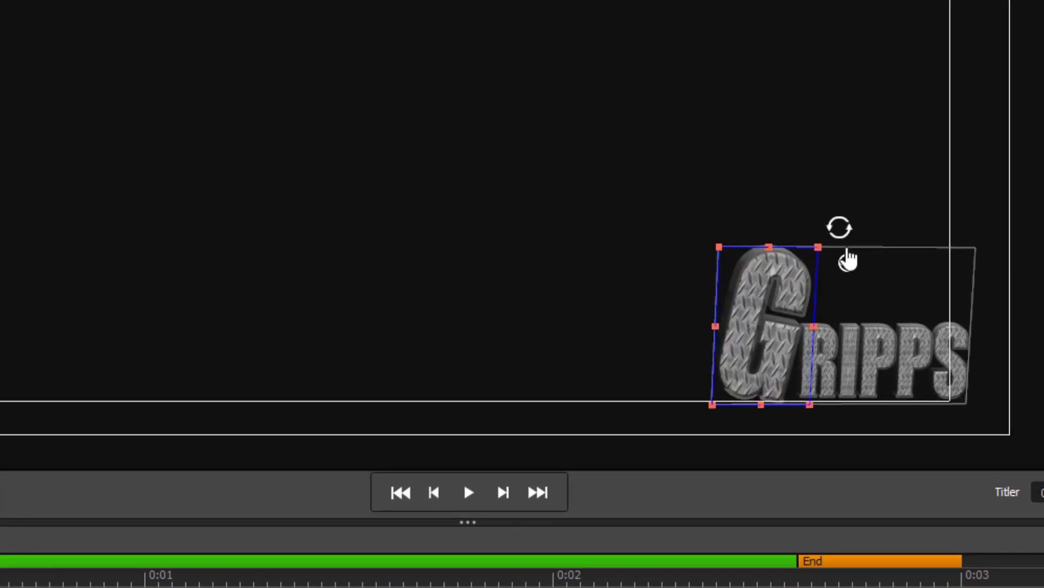
# Step: Nudge the whole logo slightly up and to the left so it sits at the inner safe margin's lower-right corner
pyautogui.press('Escape')
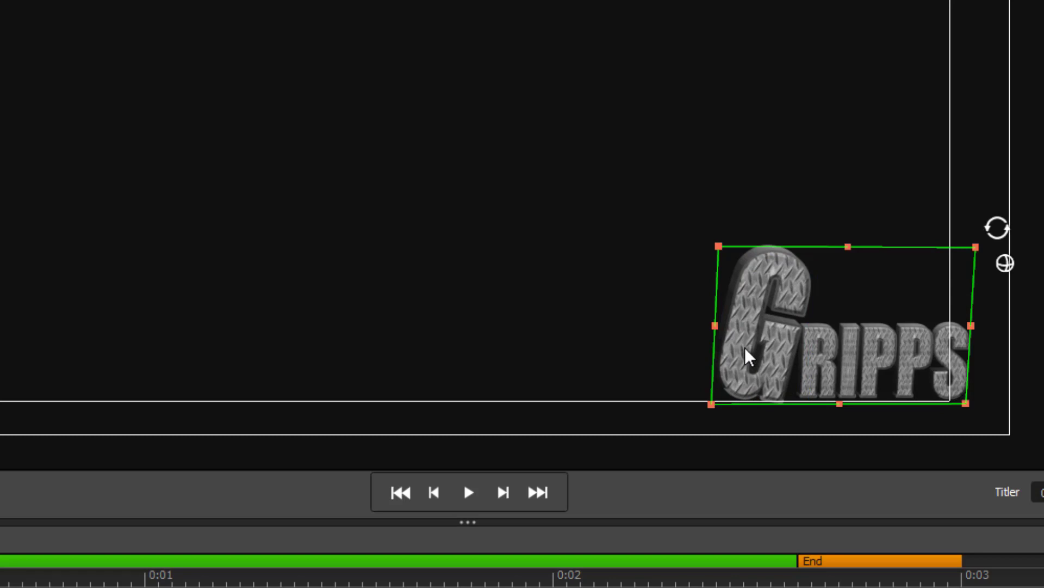
pyautogui.click(688, 354)
pyautogui.moveTo(793, 349); pyautogui.dragTo(781, 342)
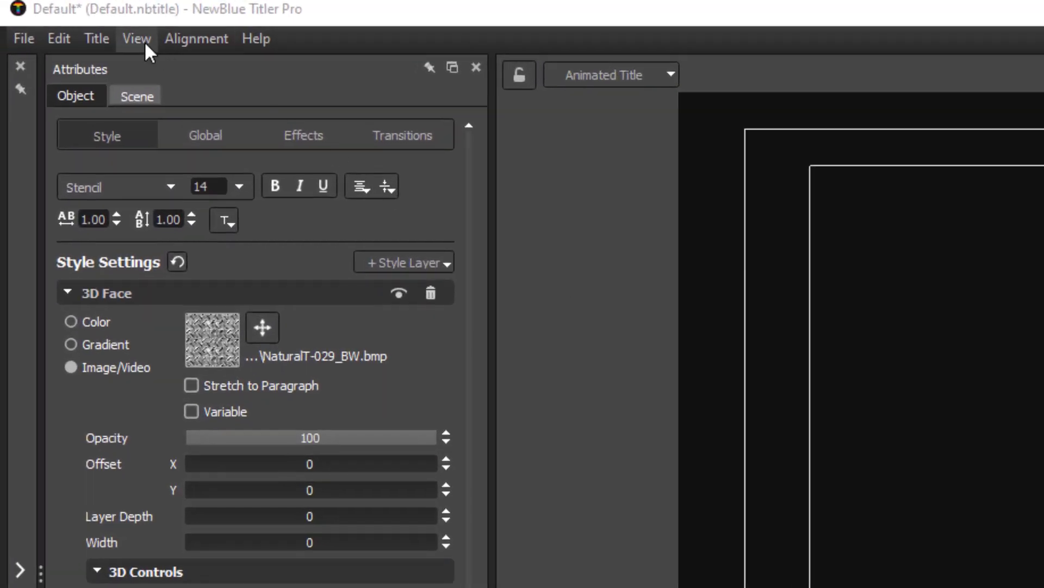
# Step: Change the canvas background from black to Alpha Checkerboard
pyautogui.click(145, 41)
pyautogui.moveTo(159, 255)
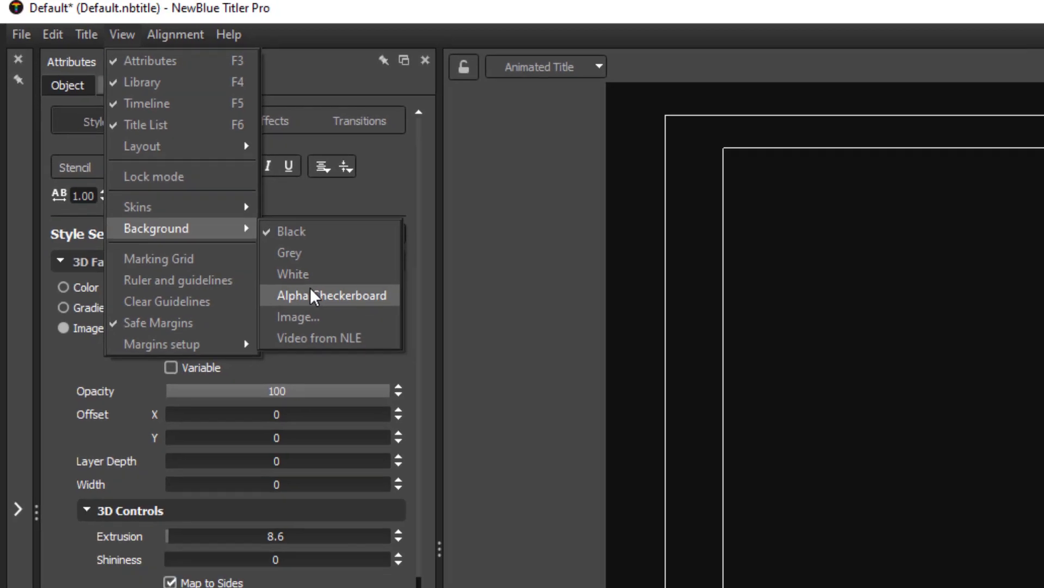
pyautogui.click(312, 293)
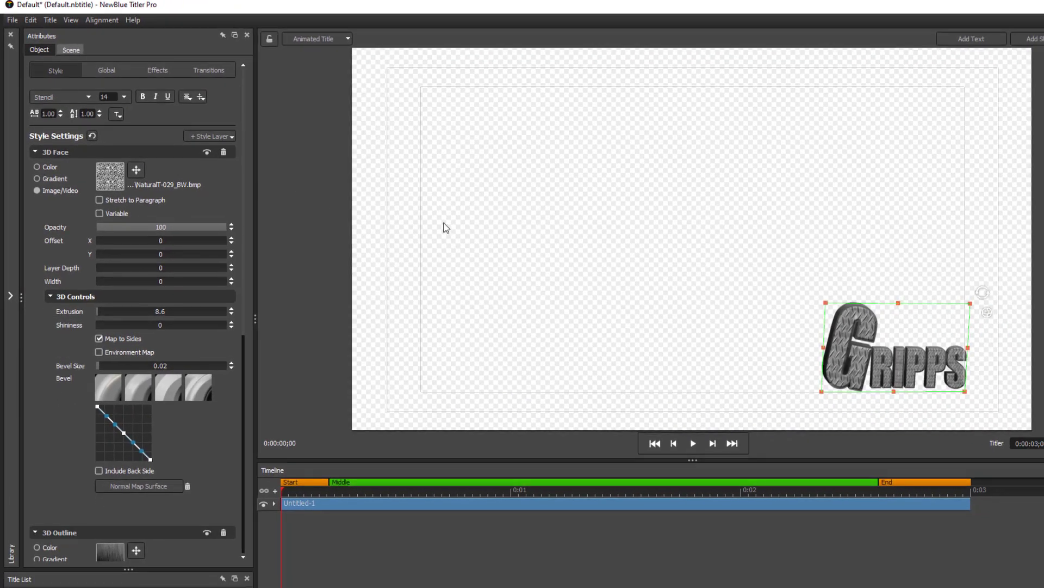
pyautogui.click(749, 268)
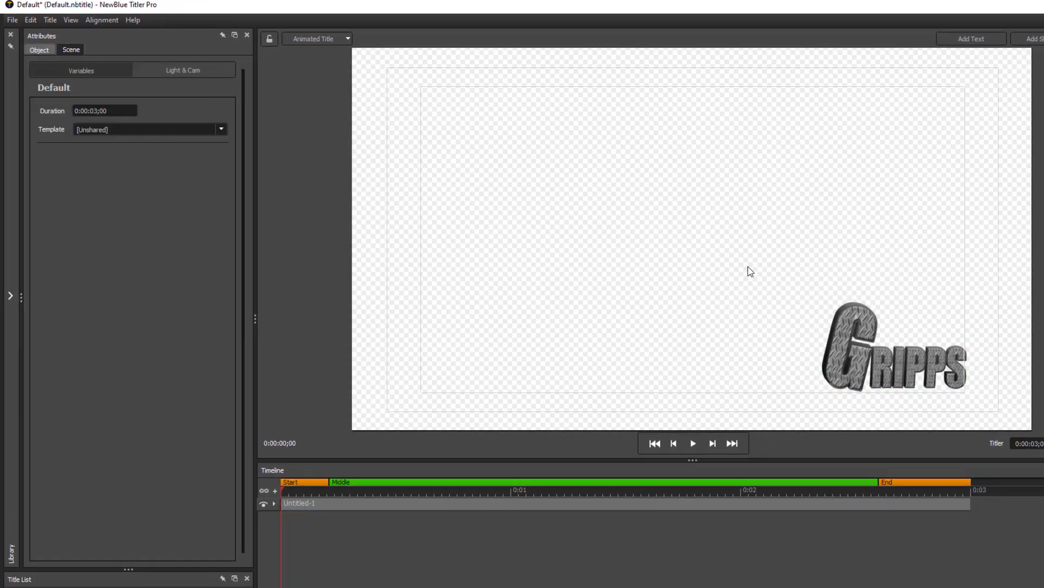
# Step: Rotate the whole GRIPPS logo in 3D so the extruded right-hand sides of its letters face the viewer
pyautogui.click(865, 344)
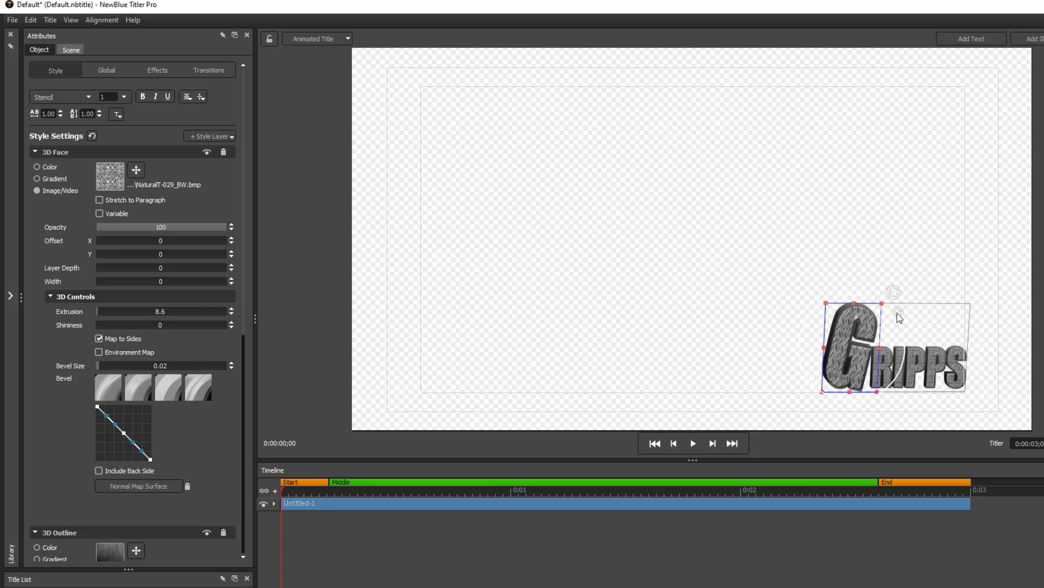
pyautogui.click(798, 306)
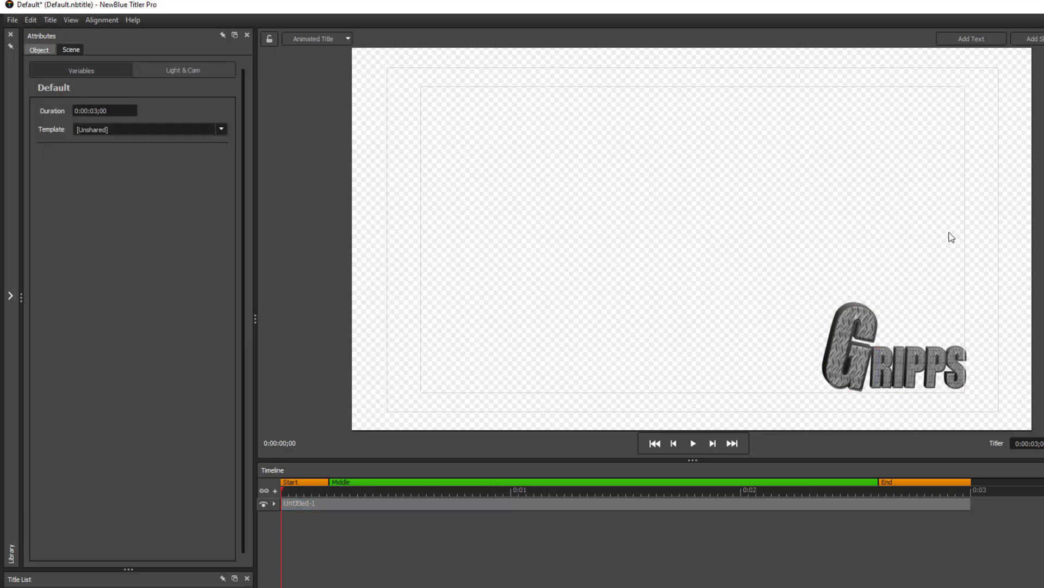
pyautogui.click(922, 362)
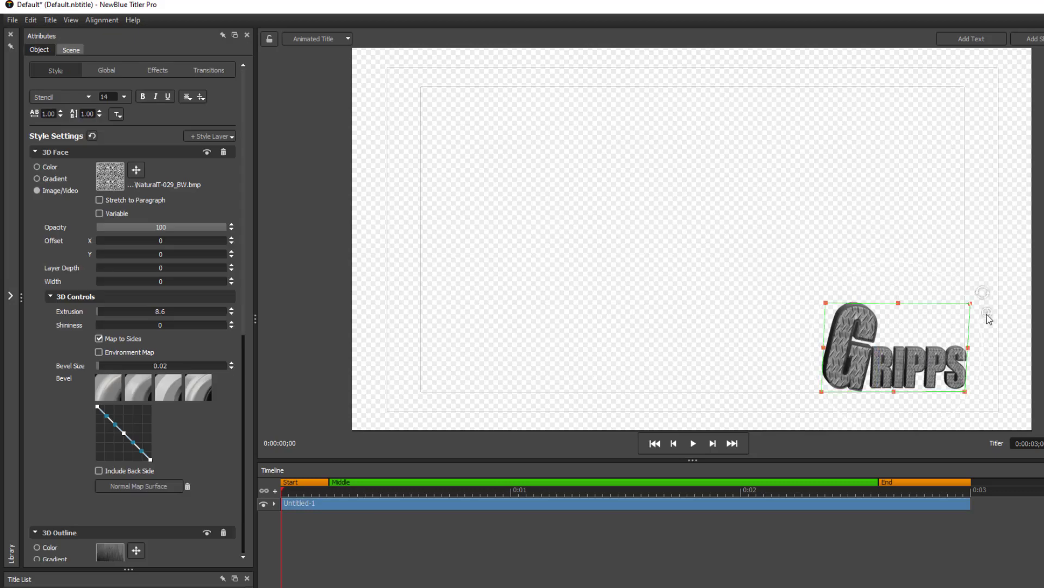
pyautogui.moveTo(987, 315); pyautogui.dragTo(889, 352)
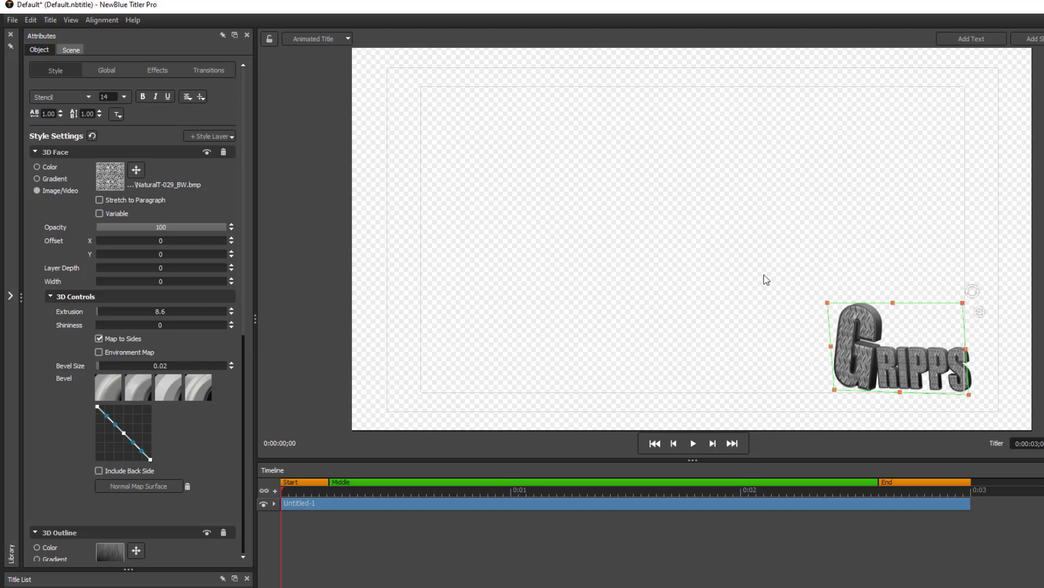
pyautogui.click(473, 278)
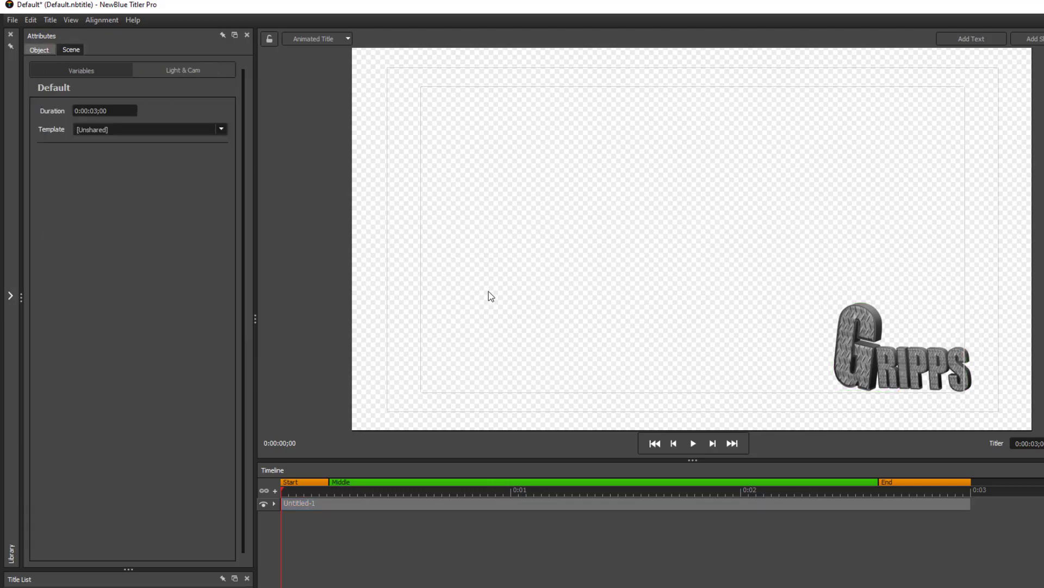
# Step: Add a 2D Shadow style layer to the Untitled-1 logo
pyautogui.click(392, 503)
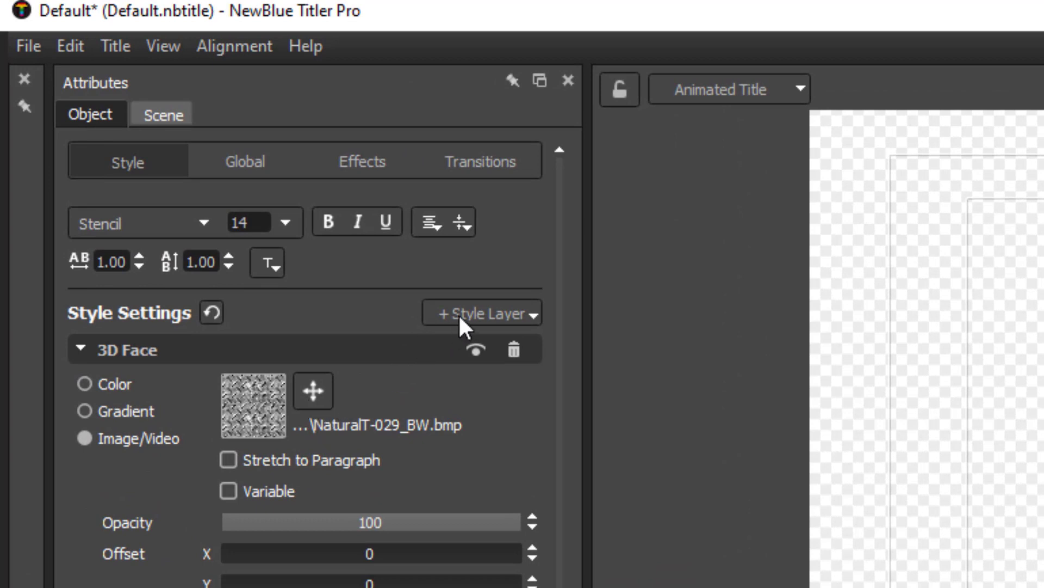
pyautogui.click(532, 317)
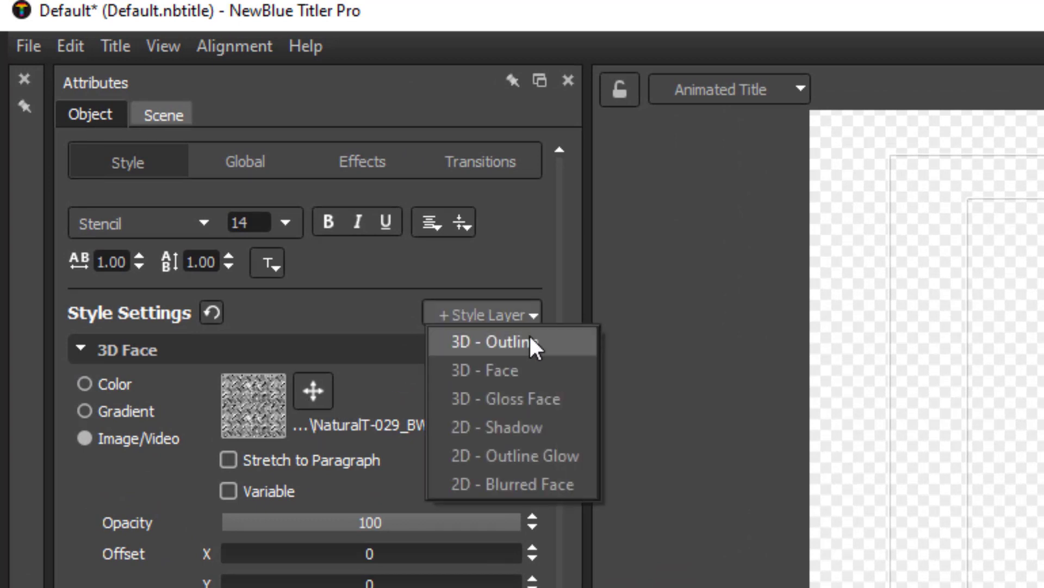
pyautogui.click(517, 426)
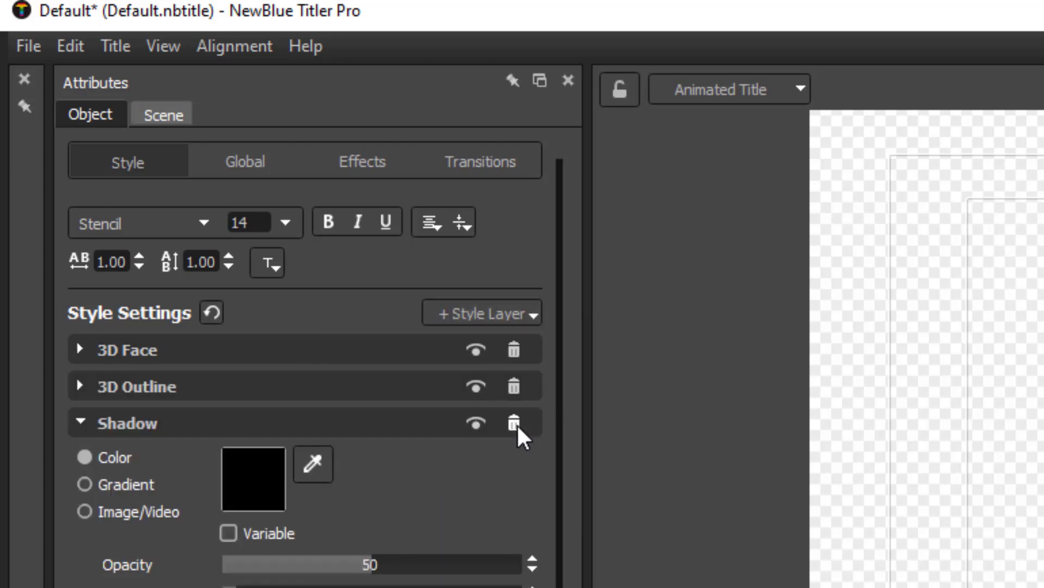
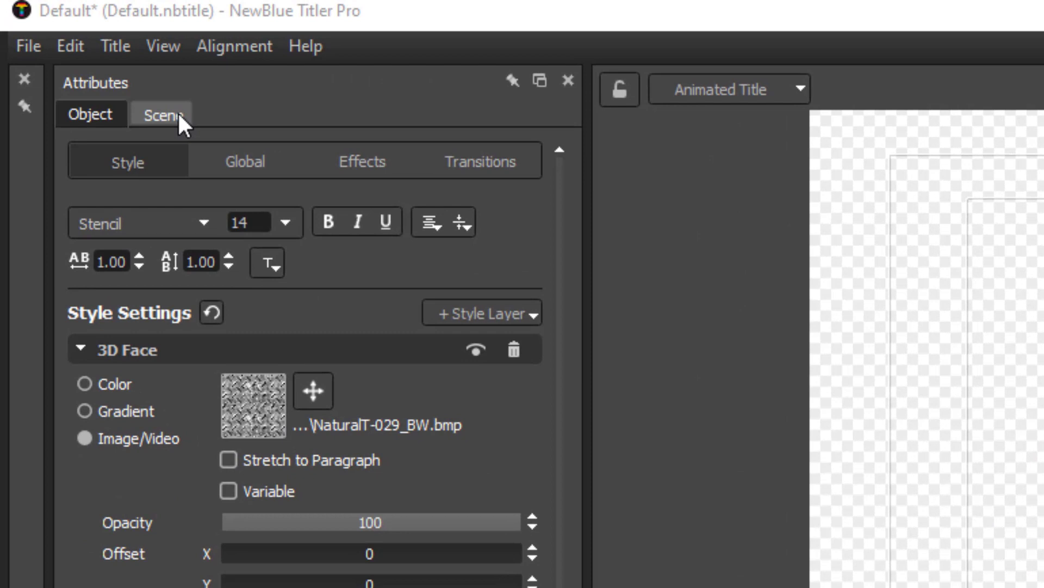
# Step: Turn on keyframing for the scene's Light 1 and make it a Point light at Z position 50 with brightness 99
pyautogui.click(27, 49)
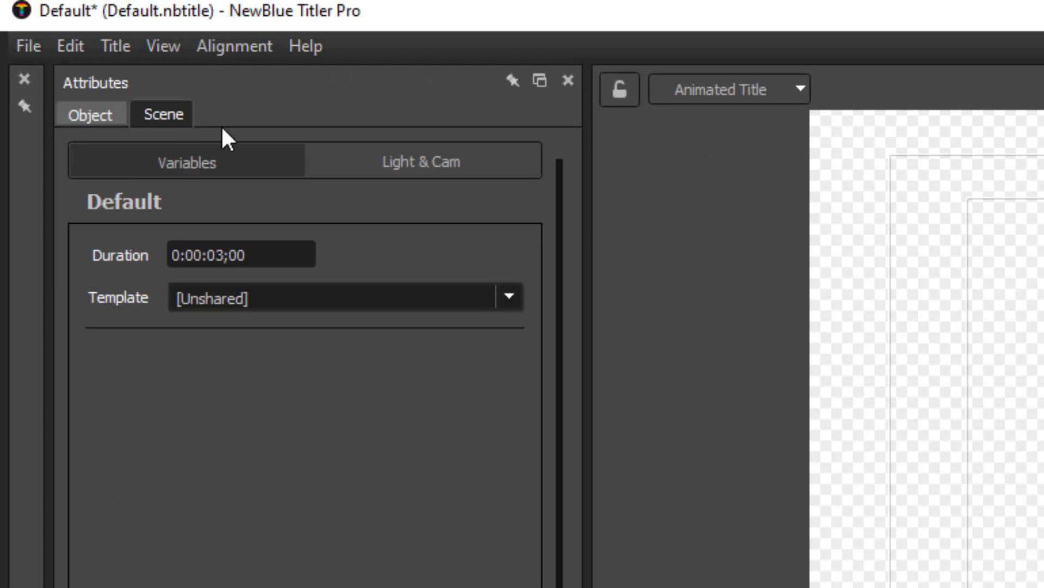
pyautogui.click(439, 164)
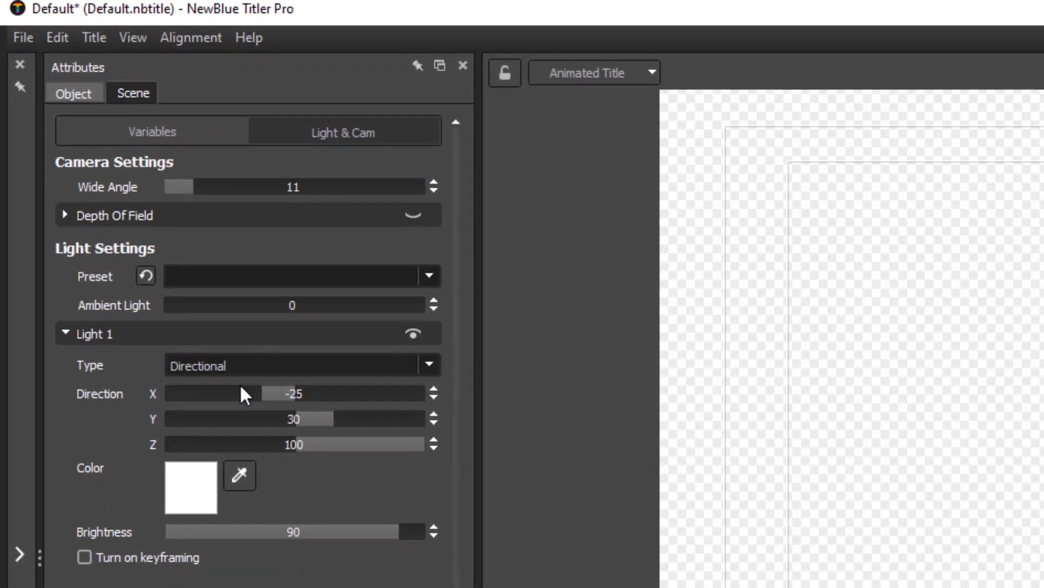
pyautogui.click(86, 557)
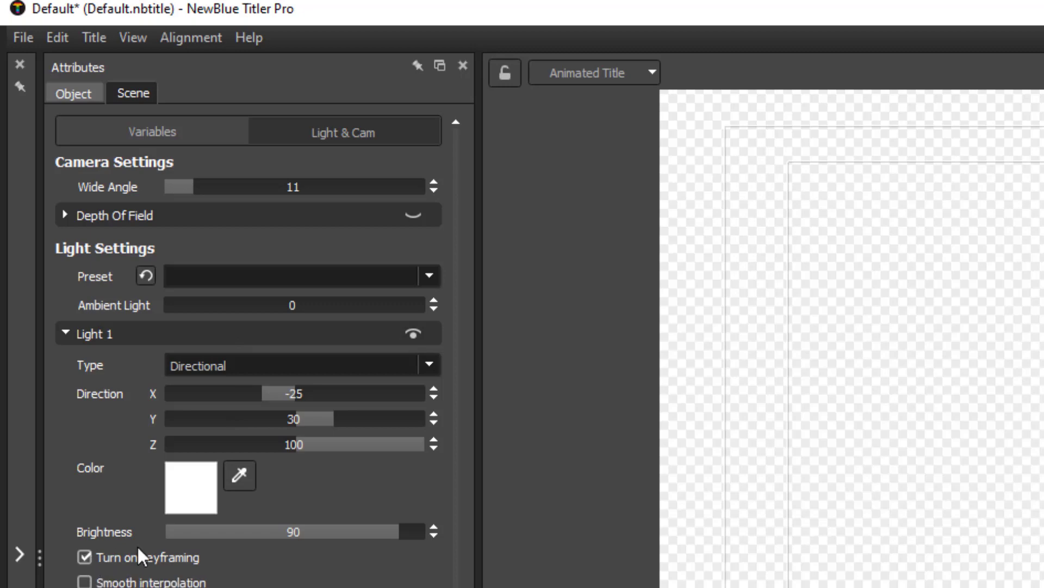
pyautogui.click(255, 365)
pyautogui.click(182, 380)
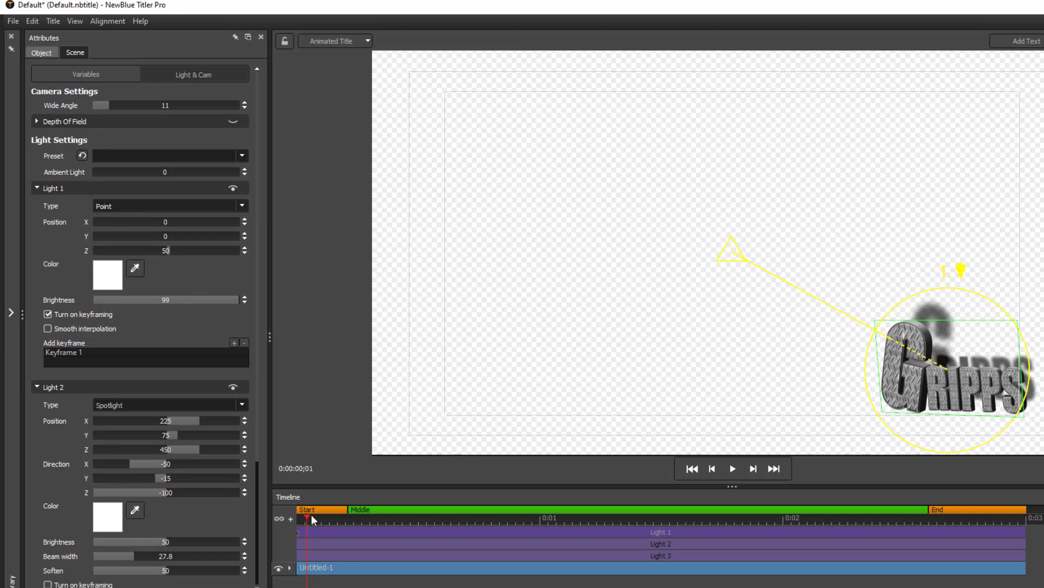
# Step: Add a second Light 1 keyframe at 0:00:01;06 with the light's Z position lowered to about -38
pyautogui.moveTo(306, 513); pyautogui.dragTo(602, 544)
pyautogui.moveTo(172, 249)
pyautogui.mouseDown()
pyautogui.moveTo(187, 249)
pyautogui.moveTo(159, 253)
pyautogui.mouseUp()
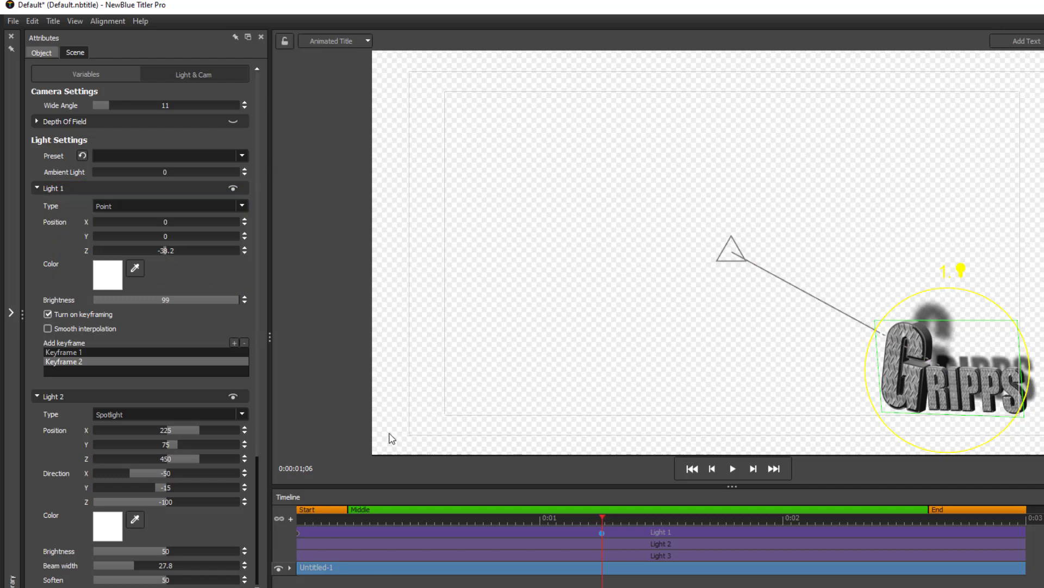
# Step: Add a third Light 1 keyframe at 0:00:02;10 with the light's Z position raised to about 79
pyautogui.moveTo(602, 515); pyautogui.dragTo(769, 520)
pyautogui.click(884, 520)
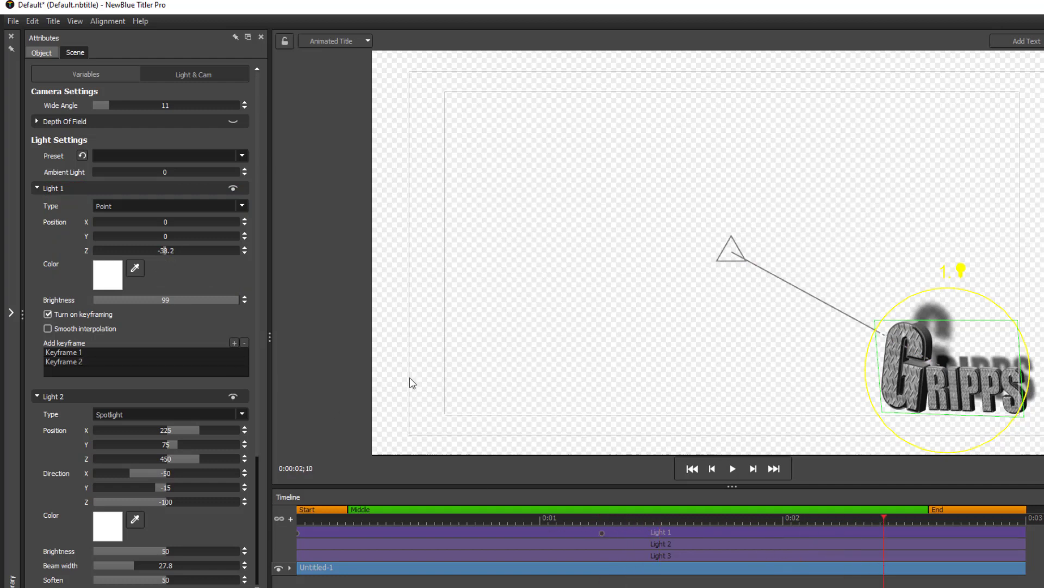
pyautogui.moveTo(160, 249); pyautogui.dragTo(178, 252)
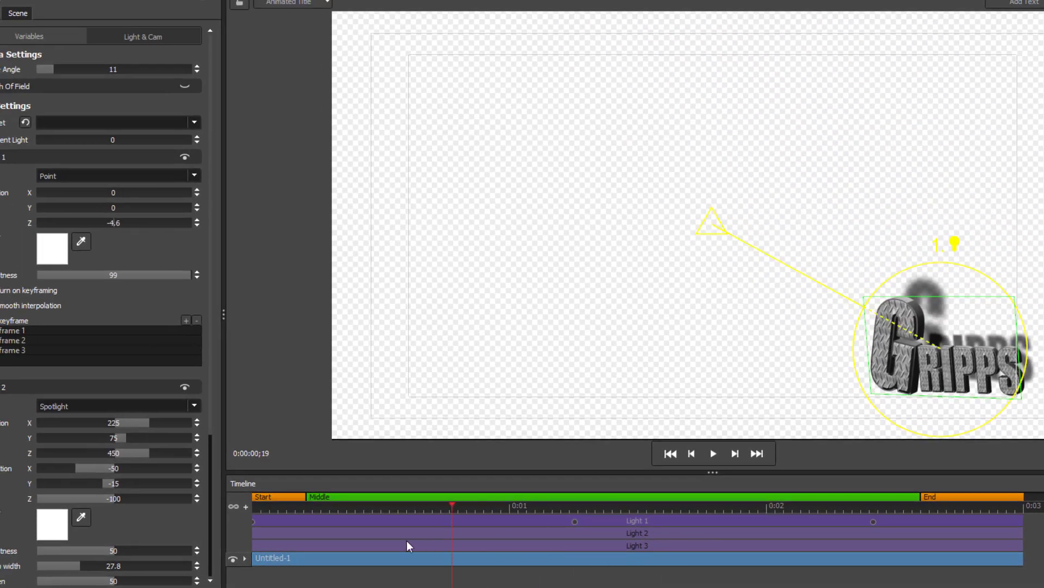
# Step: Scrub through the timeline to check the Light 1 animation, and remove the Start, Middle and End sections from the timeline
pyautogui.click(273, 533)
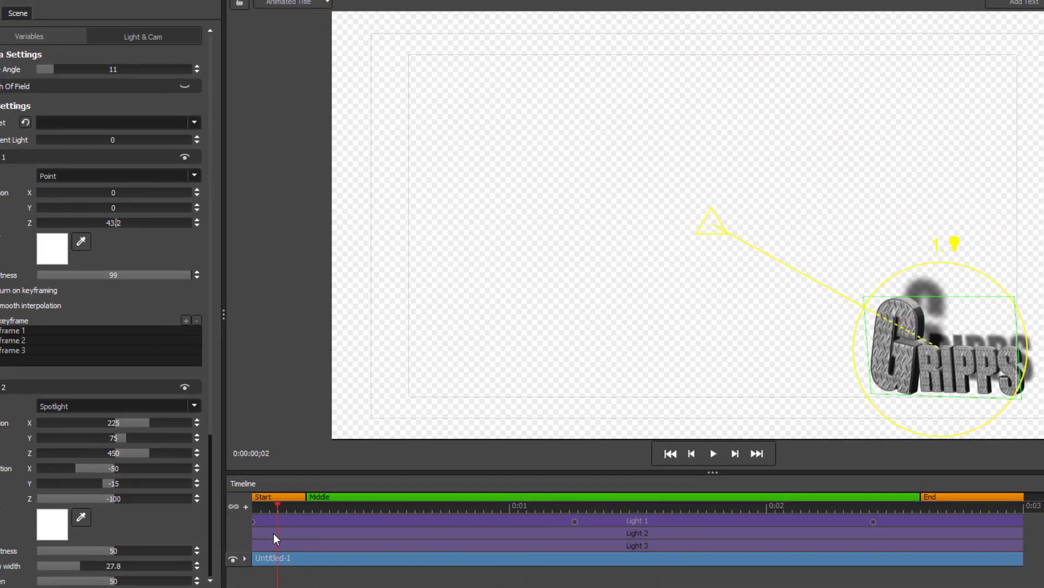
pyautogui.moveTo(244, 529); pyautogui.dragTo(722, 587)
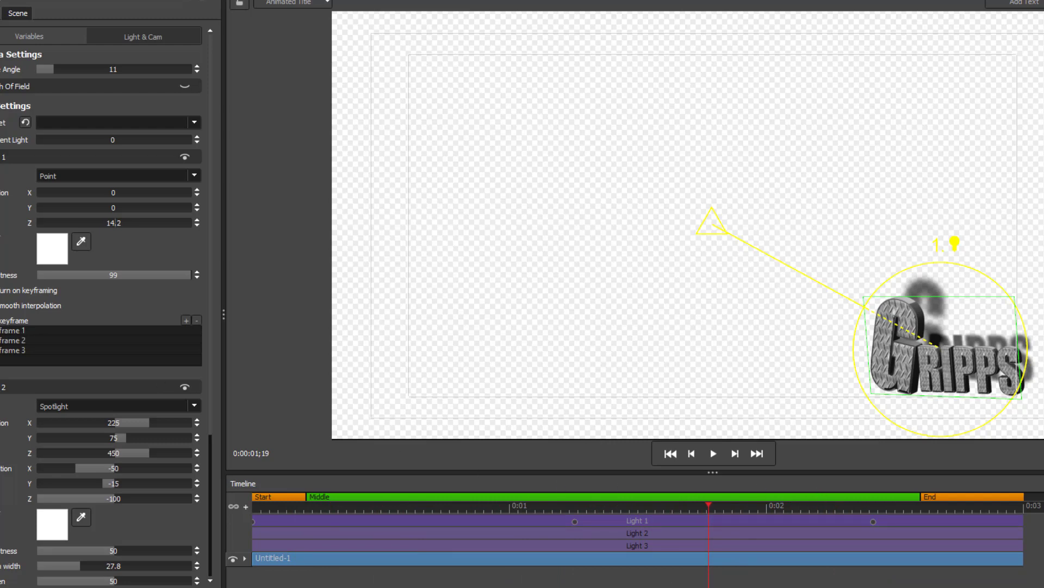
pyautogui.moveTo(114, 223); pyautogui.dragTo(187, 405)
pyautogui.moveTo(711, 505); pyautogui.dragTo(958, 574)
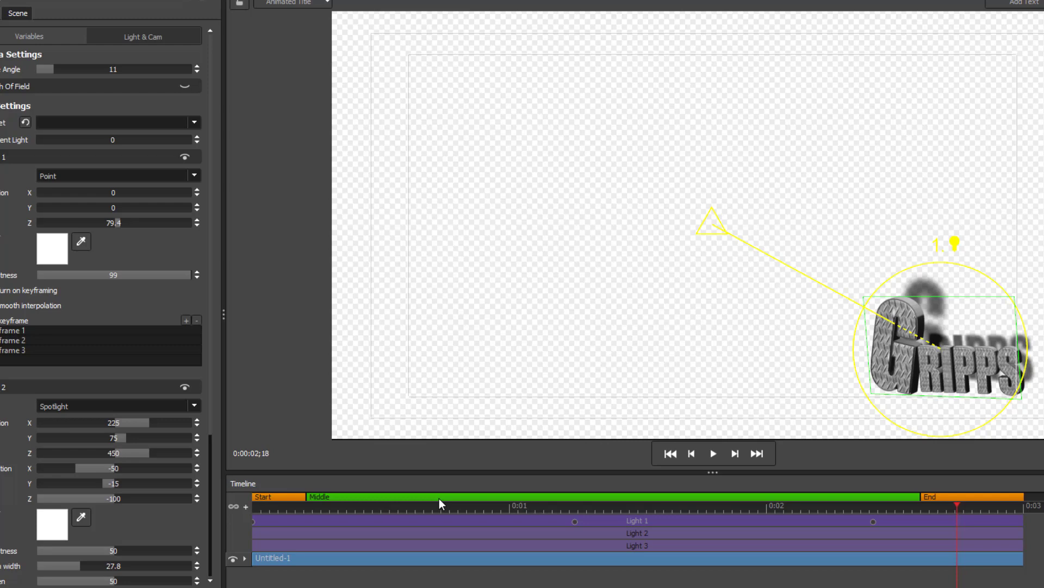
pyautogui.click(233, 506)
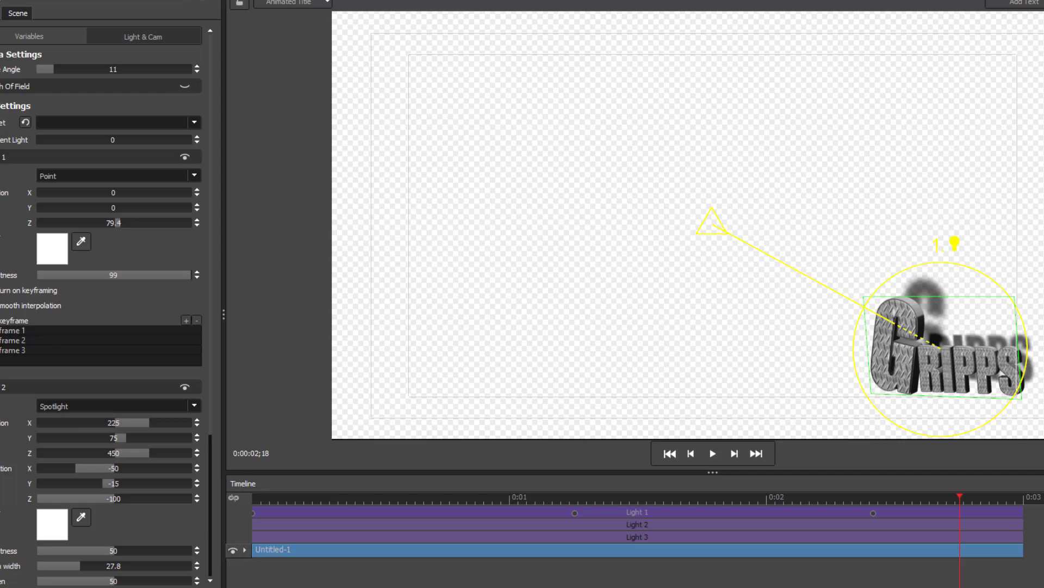
pyautogui.click(889, 579)
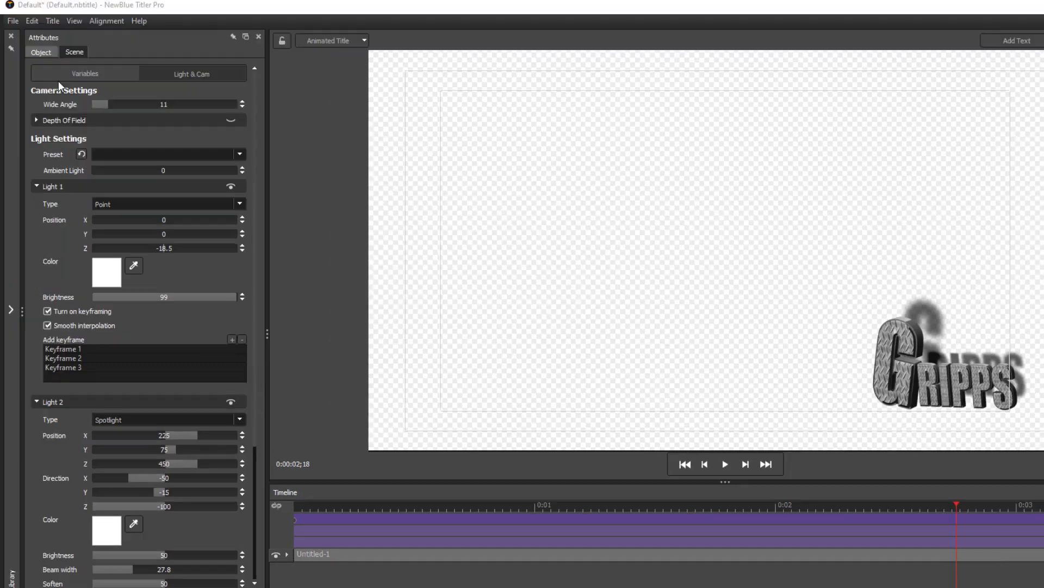
# Step: Move the whole GRIPPS logo below the frame to Y position -90.2 and turn on keyframing for its global transform
pyautogui.click(39, 52)
pyautogui.click(903, 378)
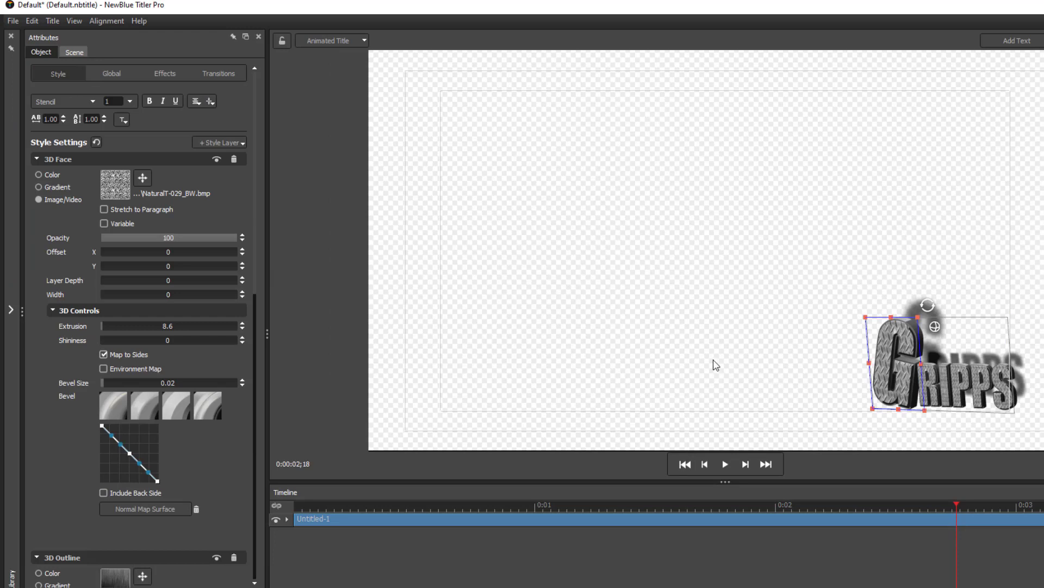
pyautogui.click(514, 182)
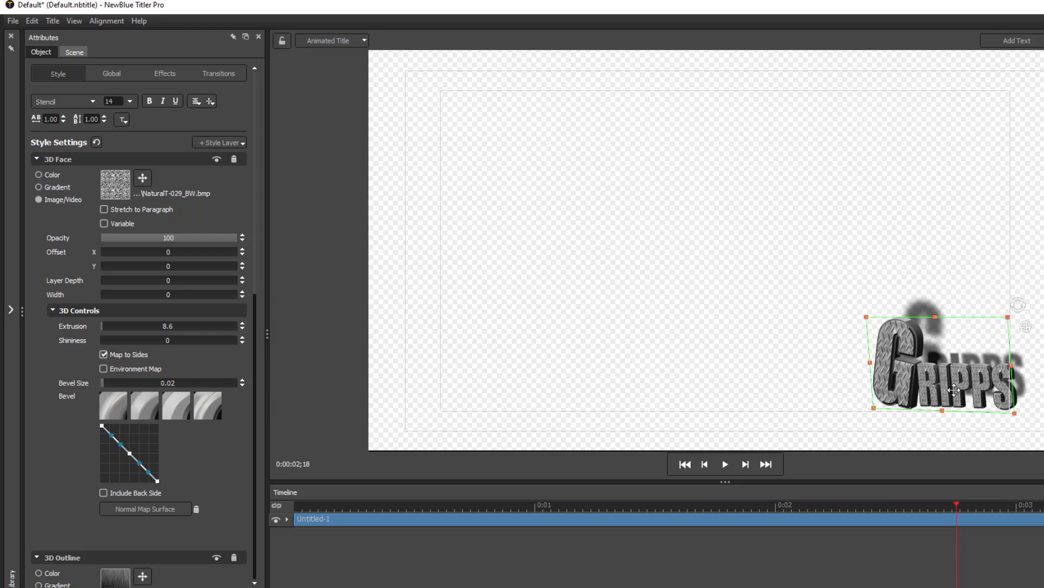
pyautogui.click(542, 282)
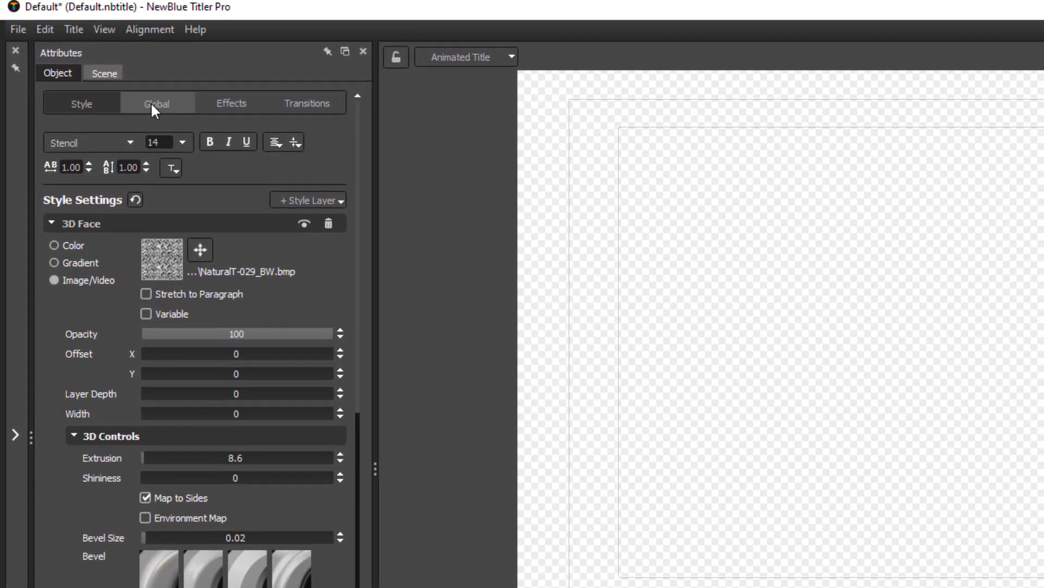
pyautogui.click(152, 105)
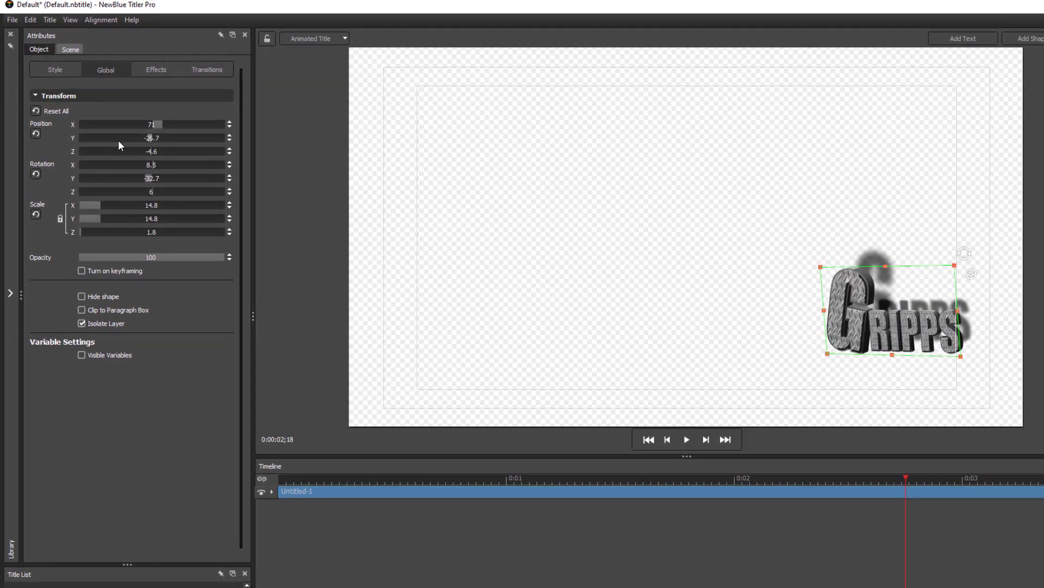
pyautogui.moveTo(118, 140); pyautogui.dragTo(100, 141)
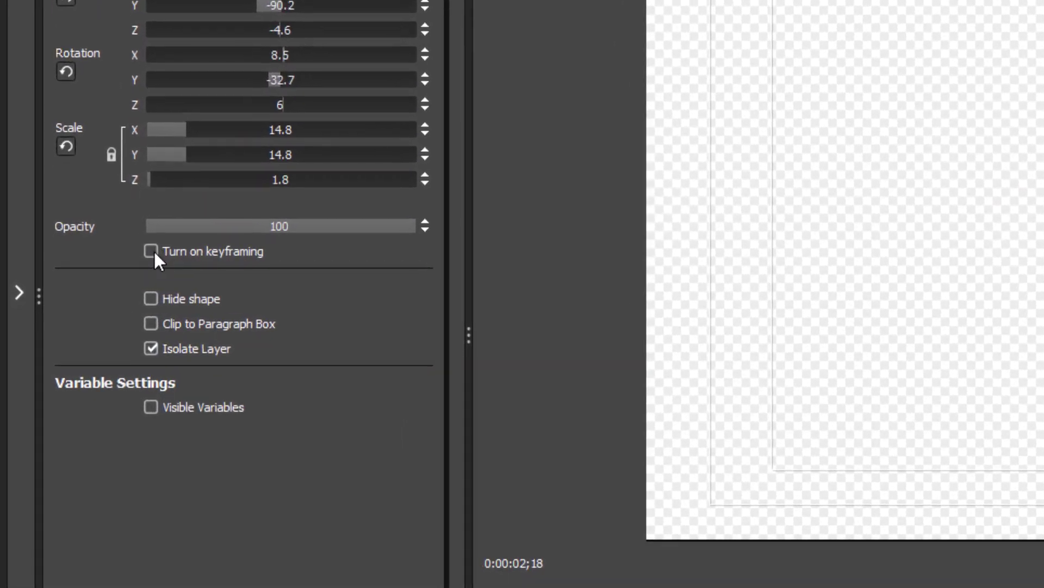
pyautogui.click(82, 270)
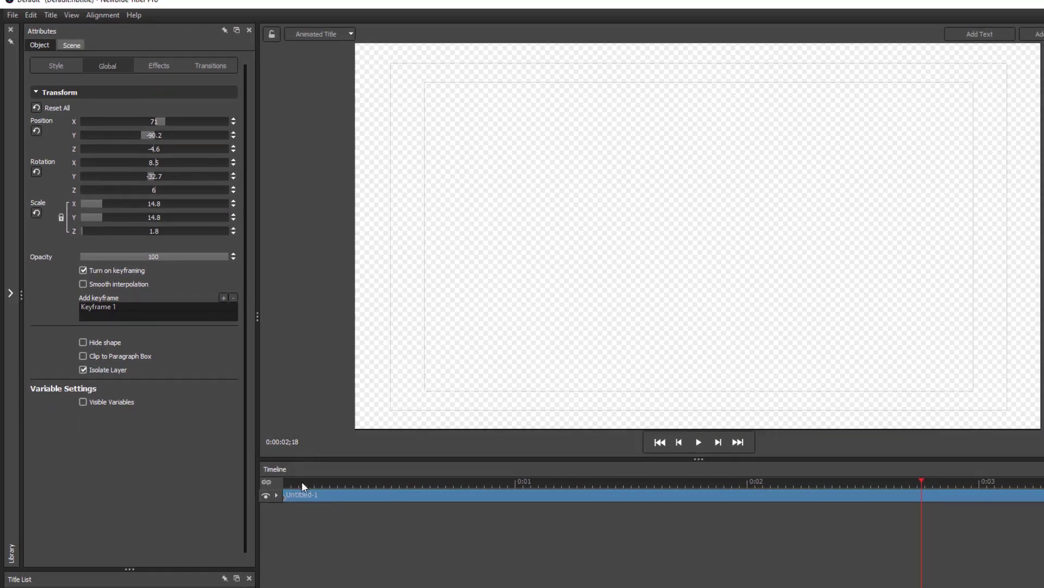
# Step: Add a second transform keyframe at 0:00:03;00 with the logo's position at X 60.4, Y -29.3 and its scale at 29.7, with Z scale 3.6
pyautogui.moveTo(289, 481); pyautogui.dragTo(980, 501)
pyautogui.moveTo(117, 229); pyautogui.dragTo(131, 232)
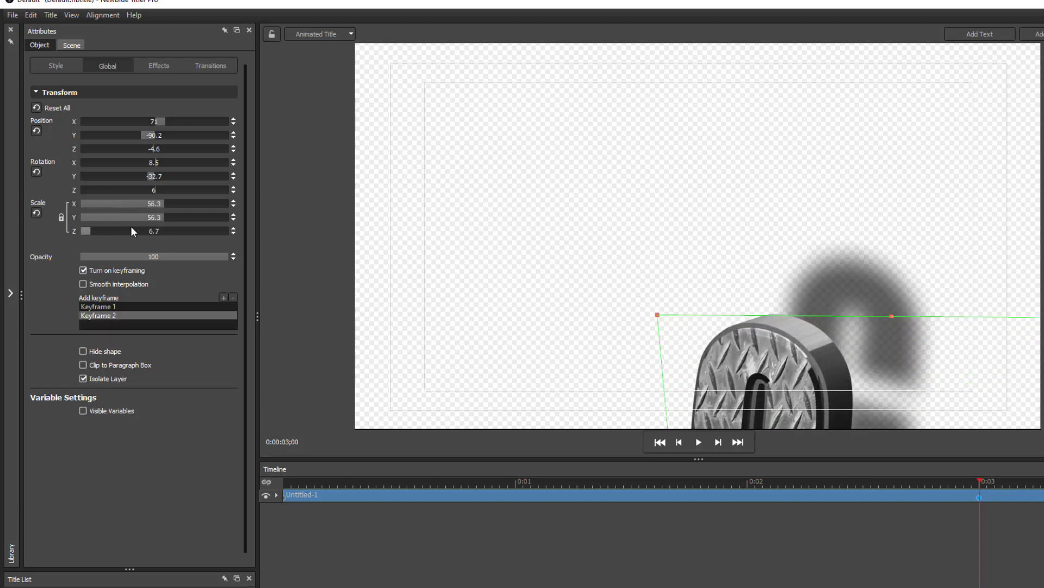
pyautogui.hotkey('ctrl', 'z')
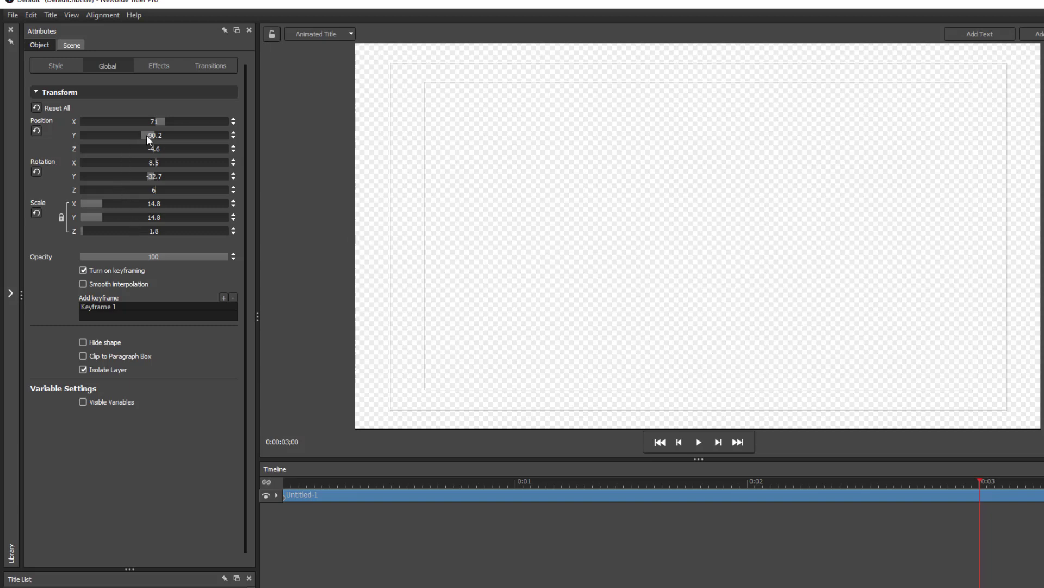
pyautogui.moveTo(148, 134); pyautogui.dragTo(161, 135)
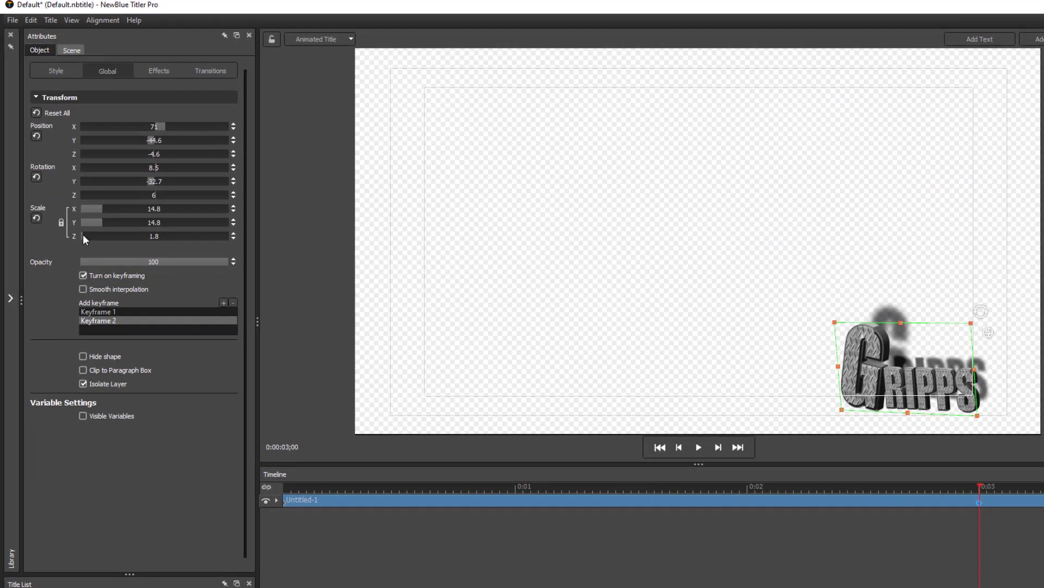
pyautogui.moveTo(84, 235); pyautogui.dragTo(88, 235)
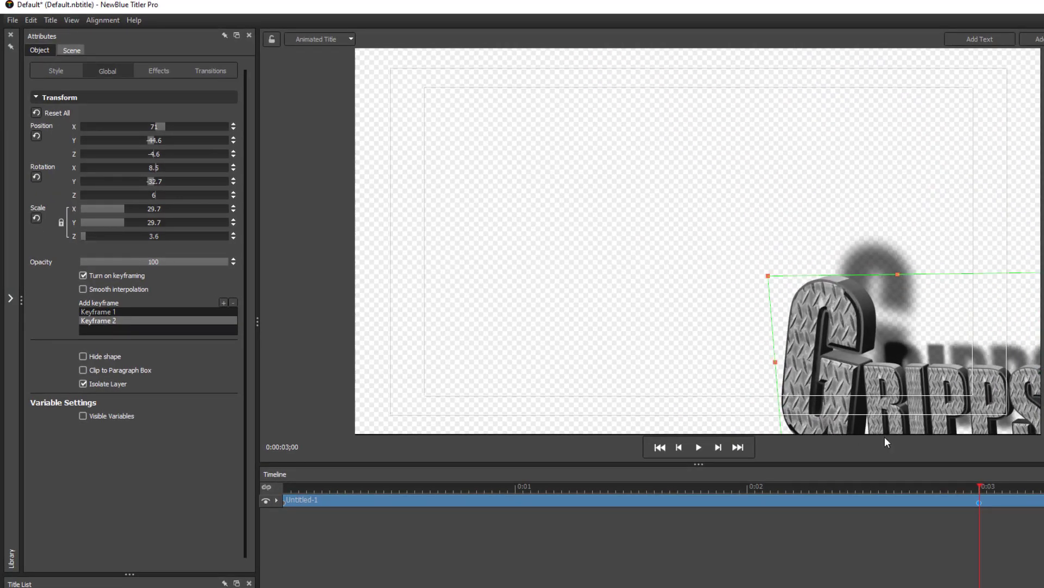
pyautogui.moveTo(886, 355); pyautogui.dragTo(856, 312)
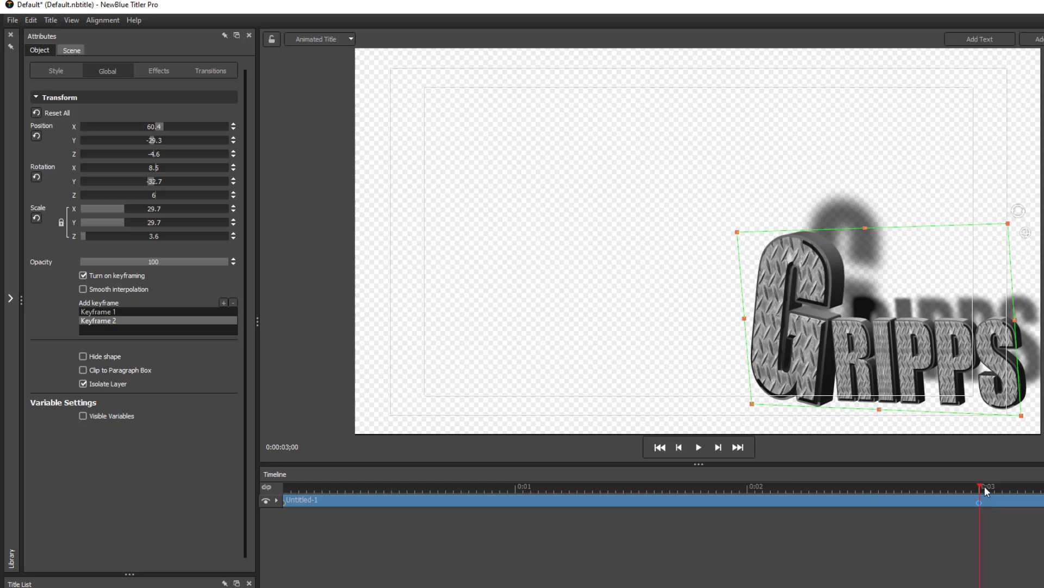
# Step: Scrub back and play the title from the beginning to check the logo's rise and growth
pyautogui.moveTo(981, 487); pyautogui.dragTo(555, 504)
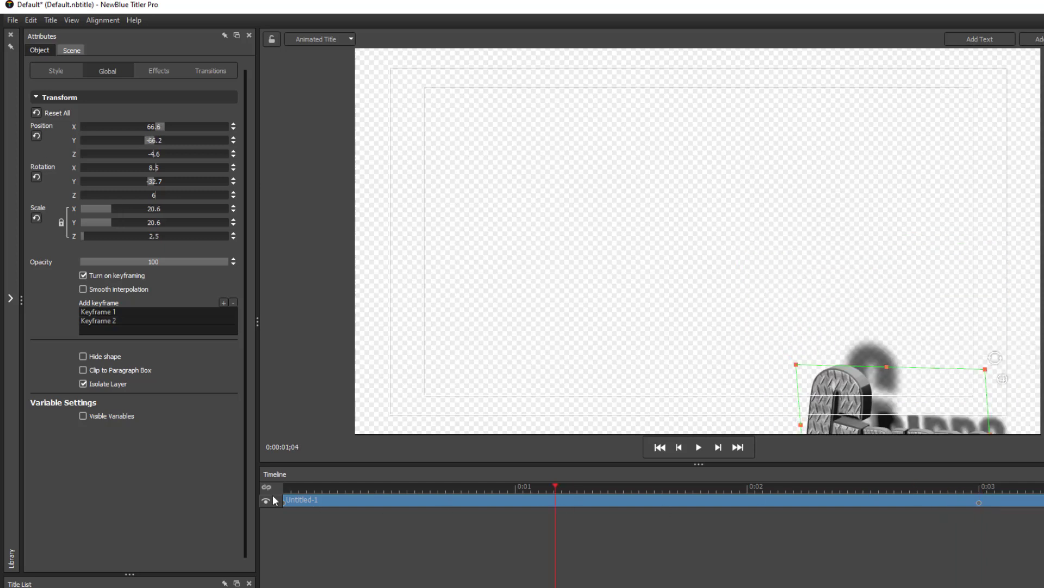
pyautogui.press('Home')
pyautogui.press('space')
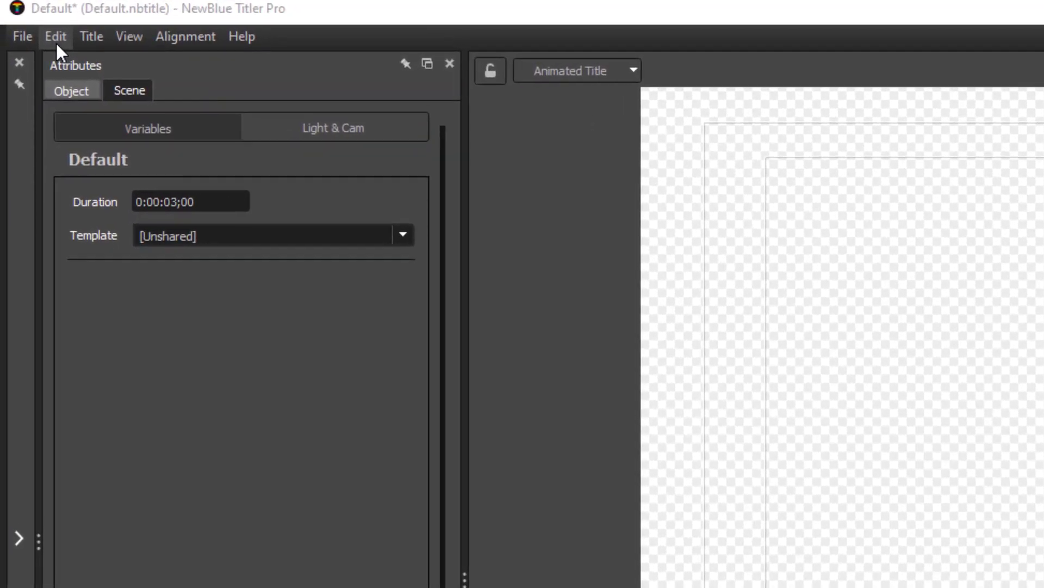
# Step: Examine the preview quality options in the preferences without choosing a different one
pyautogui.click(56, 43)
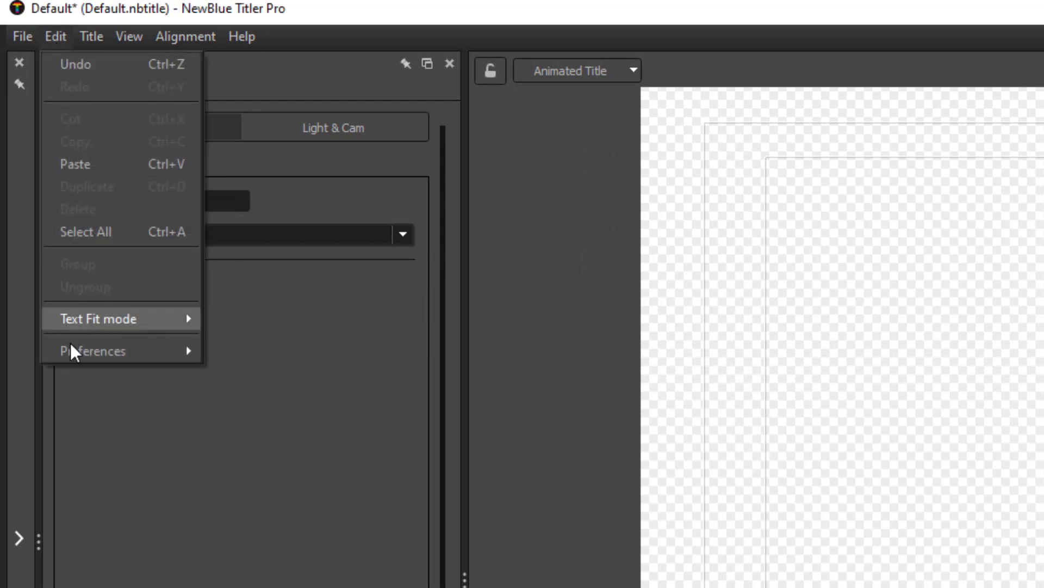
pyautogui.moveTo(79, 359)
pyautogui.moveTo(251, 357)
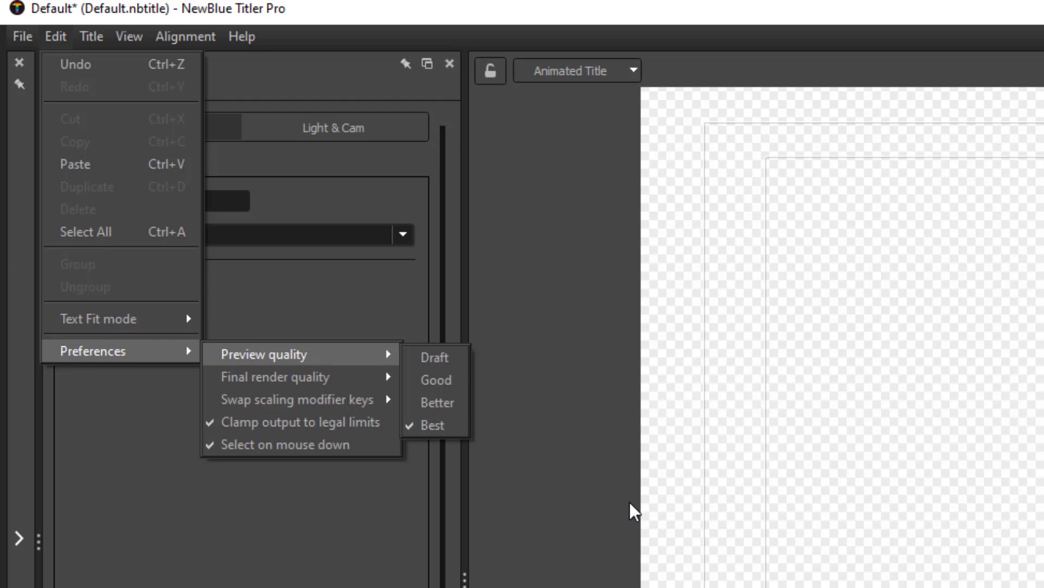
pyautogui.press('Escape')
pyautogui.press('Escape')
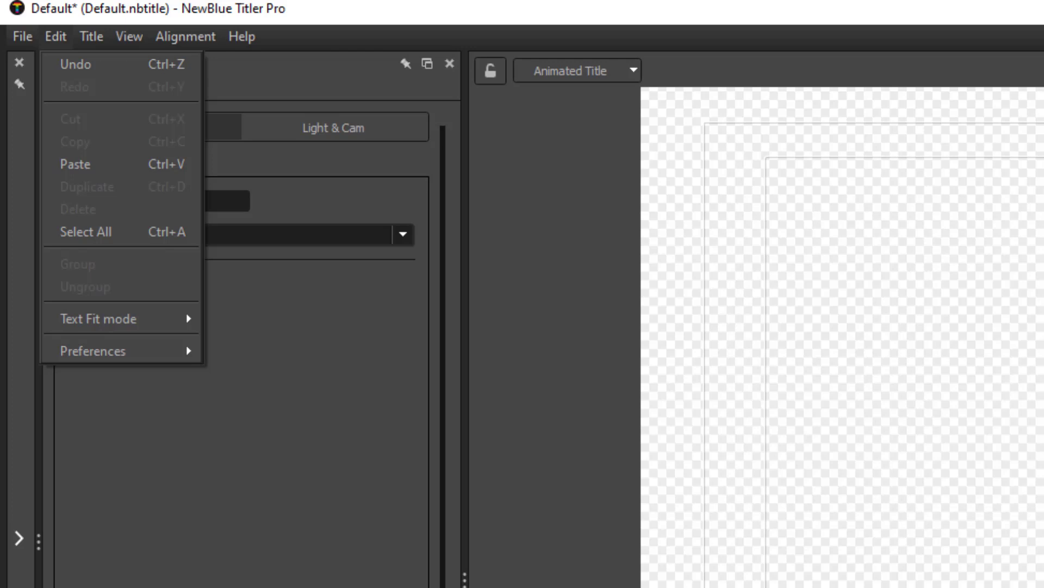
pyautogui.press('Escape')
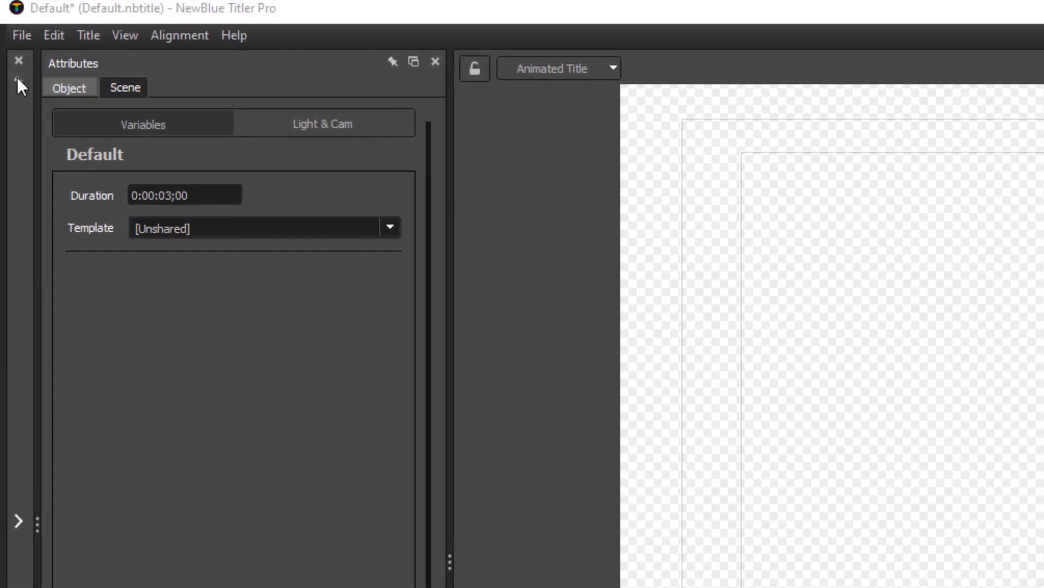
# Step: Export the title as a .mov movie file named gripps in the custom logo folder on the Desktop
pyautogui.click(22, 35)
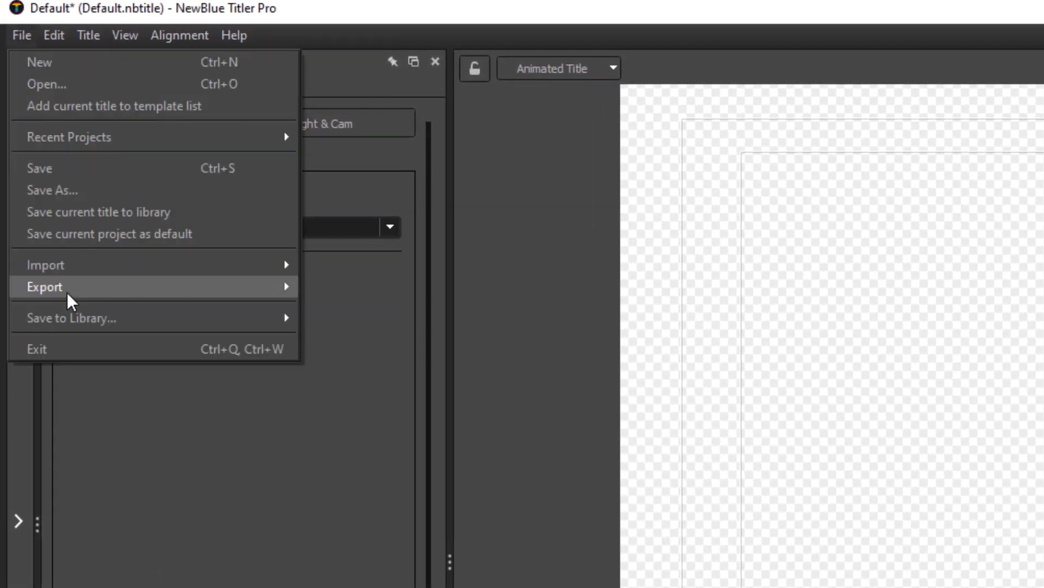
pyautogui.moveTo(70, 298)
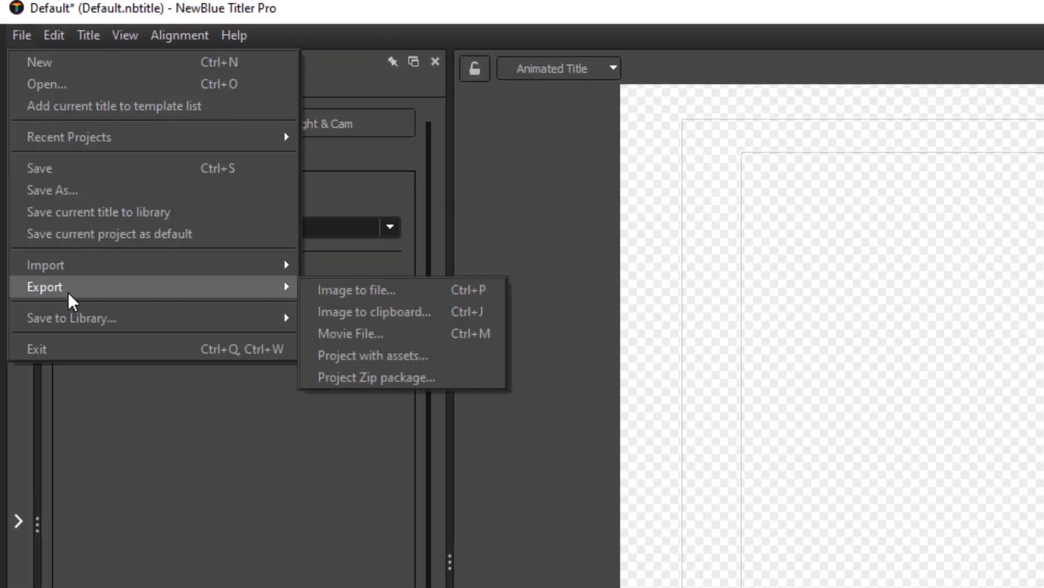
pyautogui.click(368, 334)
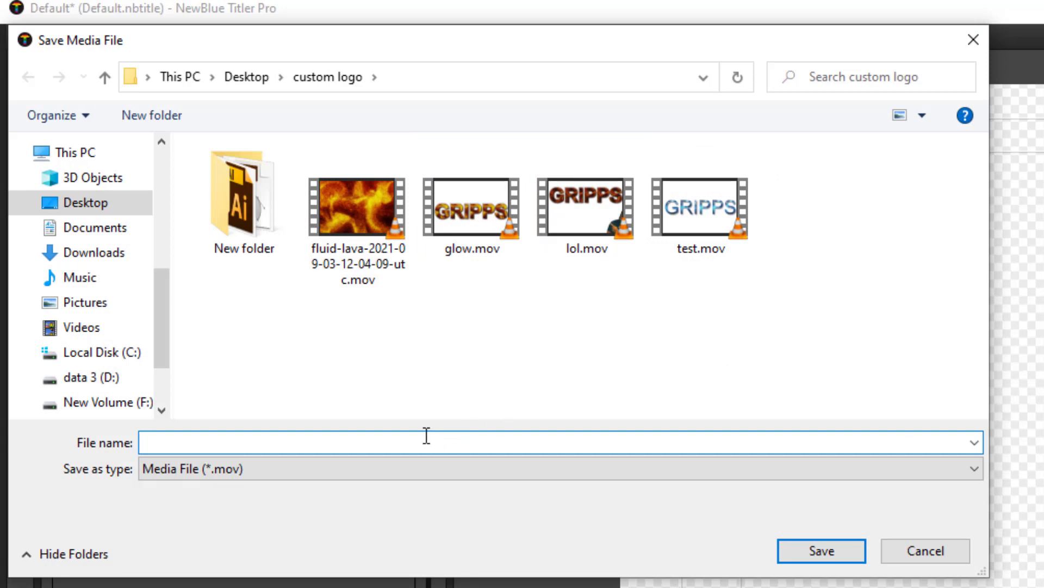
pyautogui.write('gripps')
pyautogui.click(800, 555)
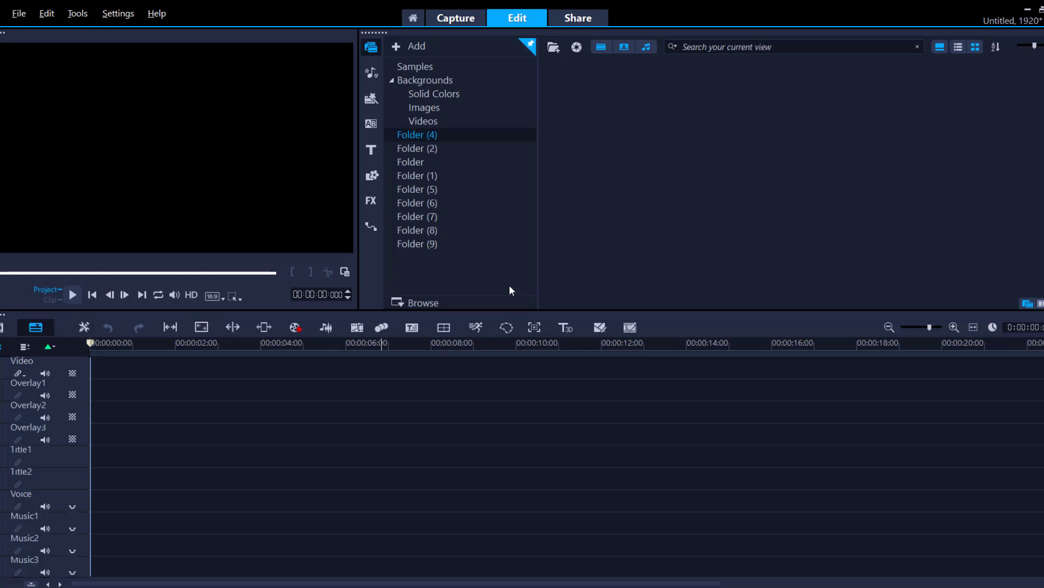
# Step: In Corel VideoStudio, import gripps.mov from the Desktop's custom logo folder into the media library's Folder (4)
pyautogui.click(555, 48)
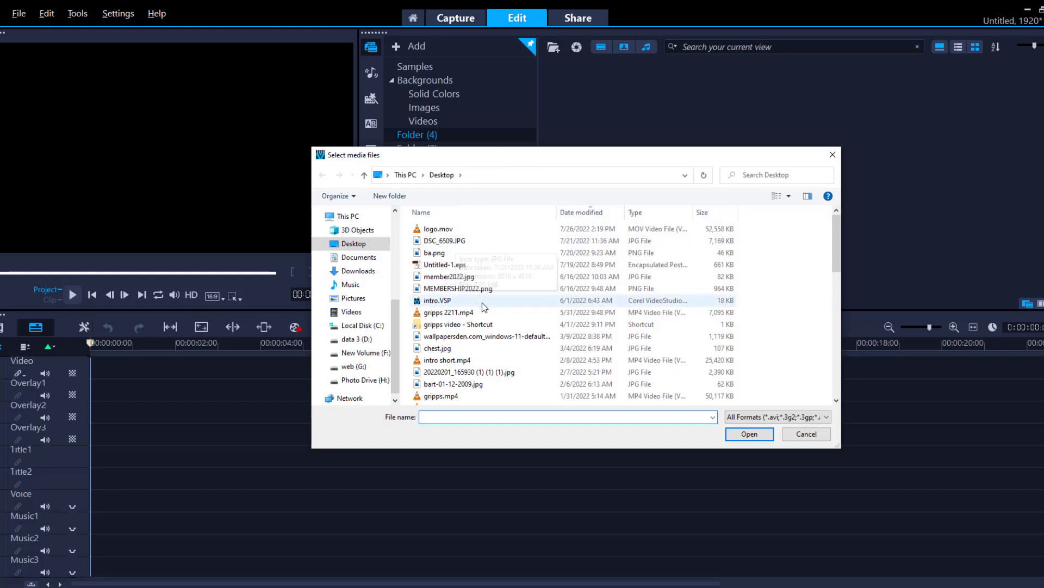
pyautogui.scroll(-5, 479, 299)
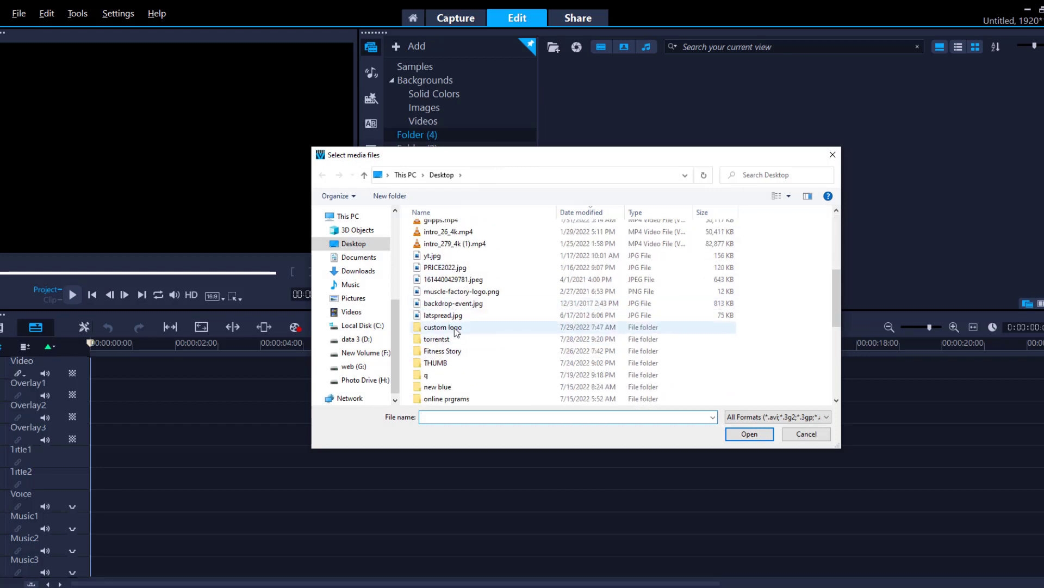
pyautogui.doubleClick(455, 327)
pyautogui.scroll(-1, 542, 400)
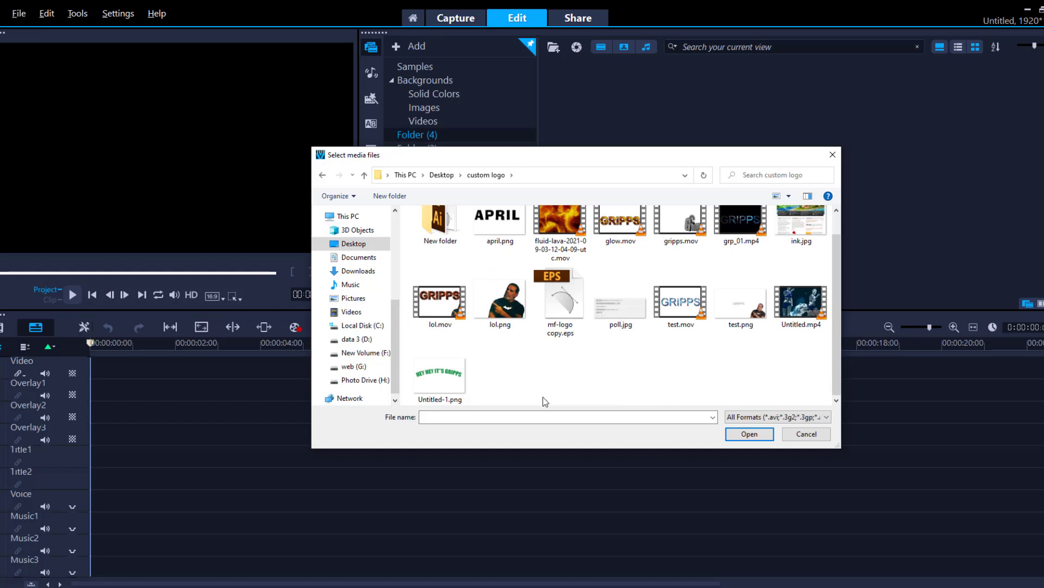
pyautogui.scroll(1, 543, 397)
pyautogui.doubleClick(684, 242)
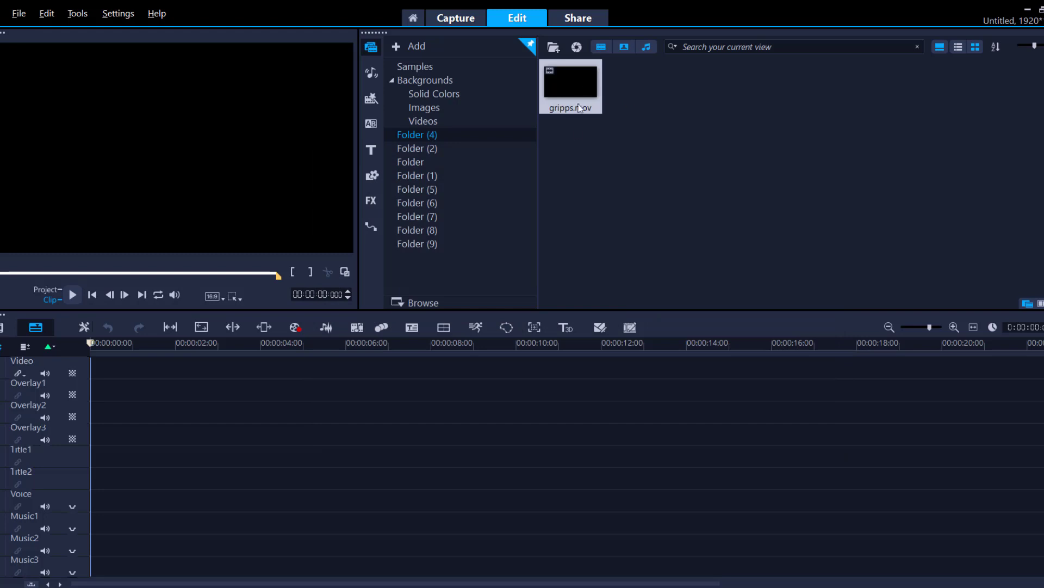
# Step: Place gripps.mov at the start of the Video track, play it, and pause at about 3 seconds
pyautogui.moveTo(579, 108); pyautogui.dragTo(401, 370)
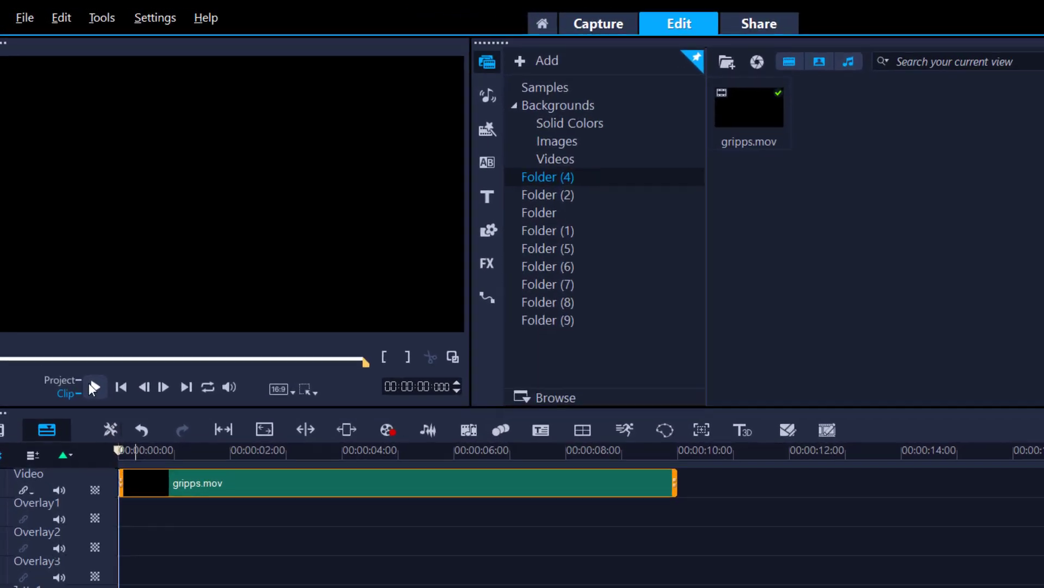
pyautogui.click(93, 386)
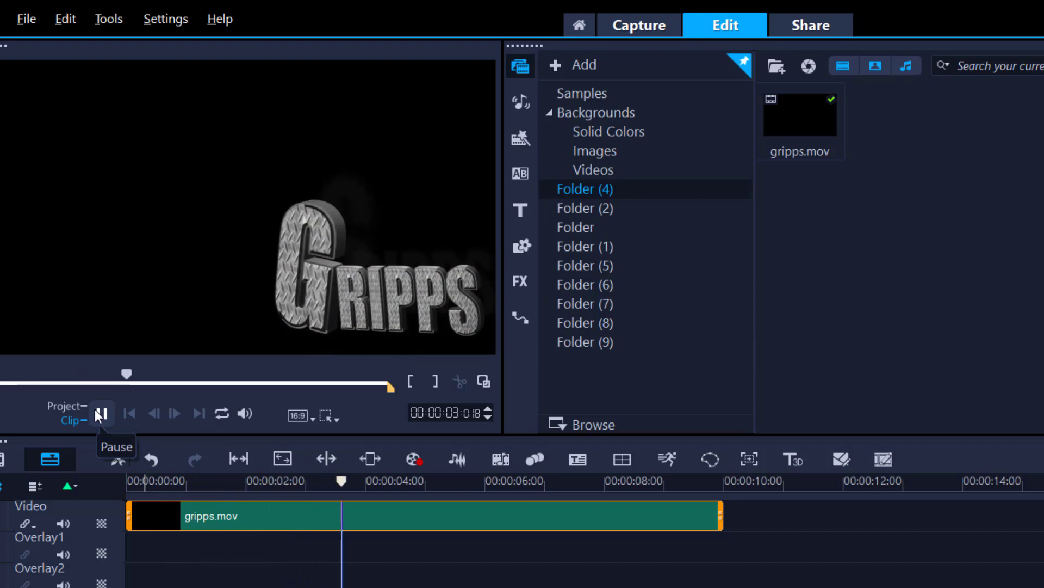
pyautogui.click(96, 411)
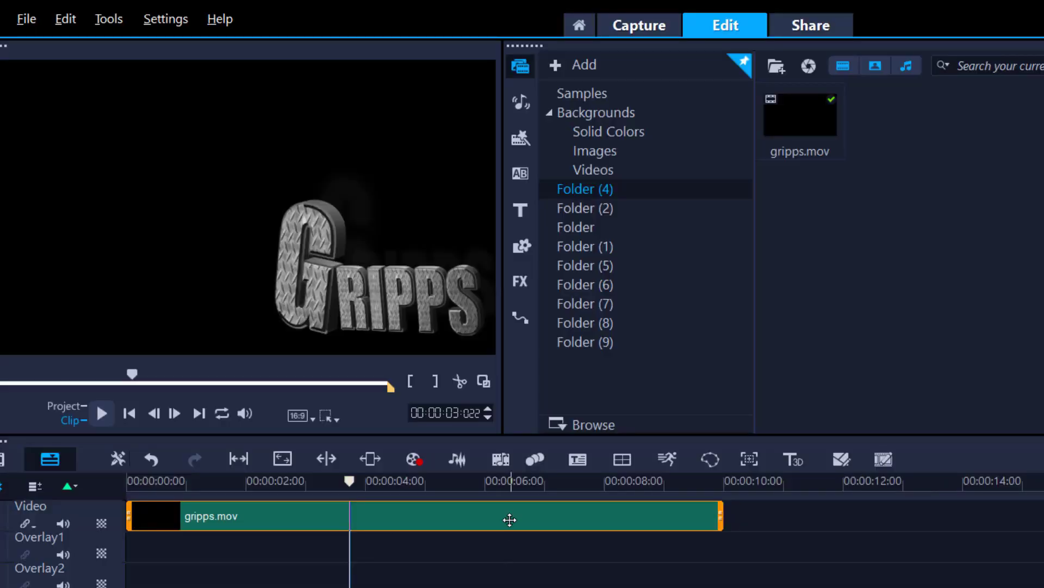
# Step: Move gripps.mov to the start of Overlay1 and place Sample_Lake.mp4 from Samples at the start of the Video track
pyautogui.moveTo(508, 518); pyautogui.dragTo(505, 547)
pyautogui.click(583, 87)
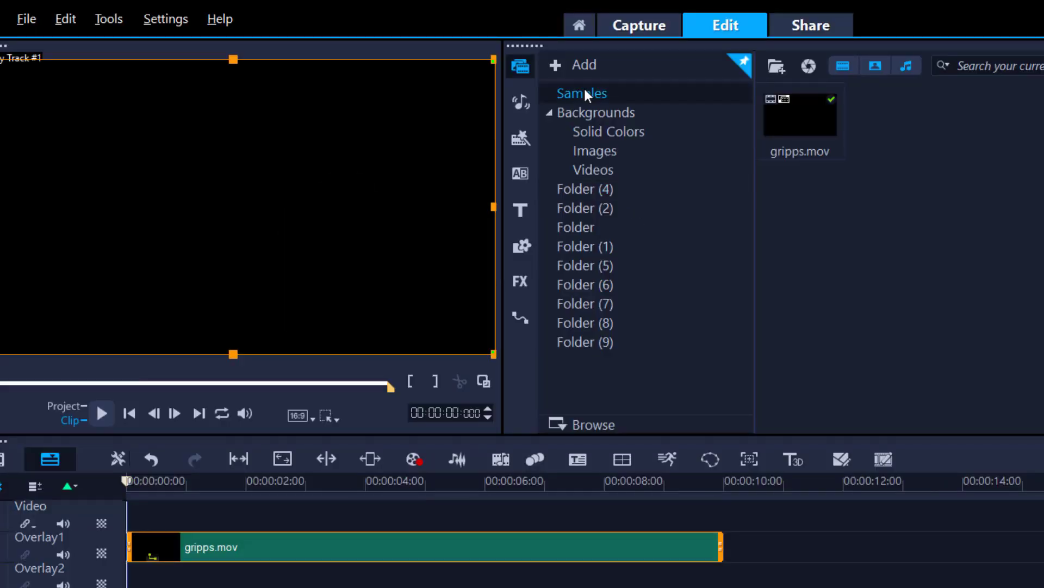
pyautogui.moveTo(864, 121); pyautogui.dragTo(592, 506)
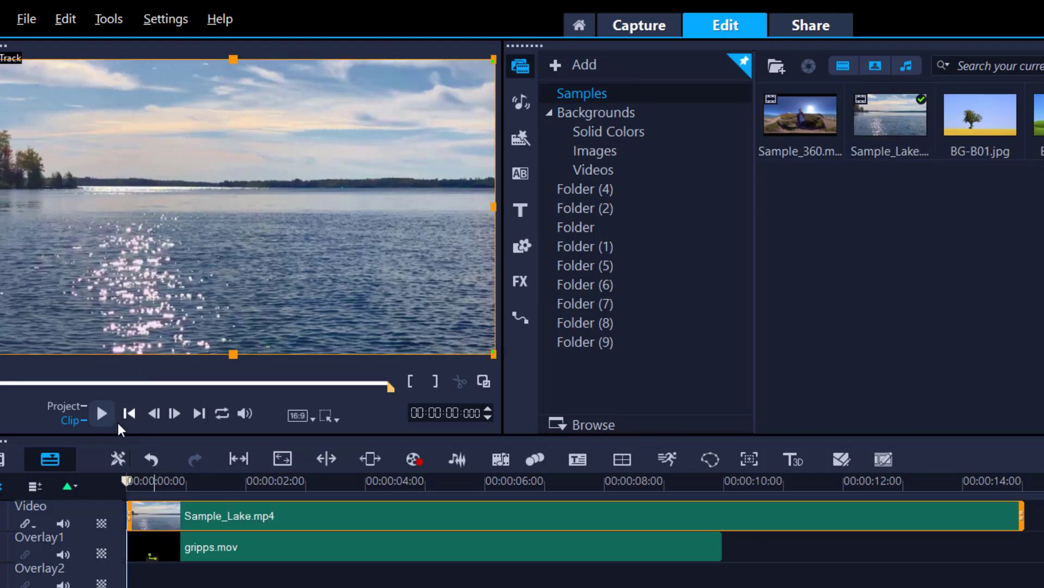
# Step: Play the whole project from the start to preview the logo over the lake video, and pause it
pyautogui.click(74, 405)
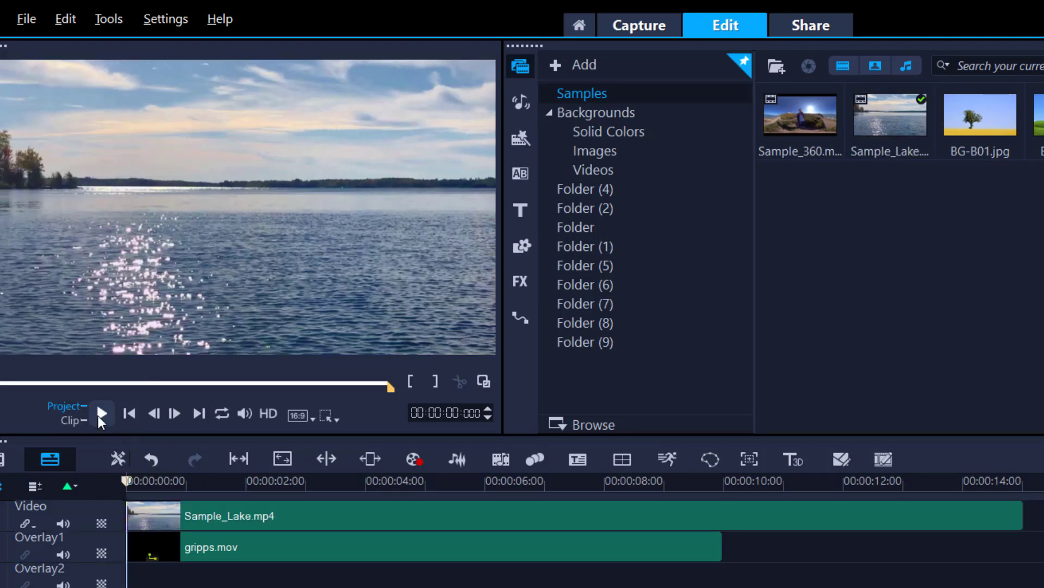
pyautogui.click(98, 416)
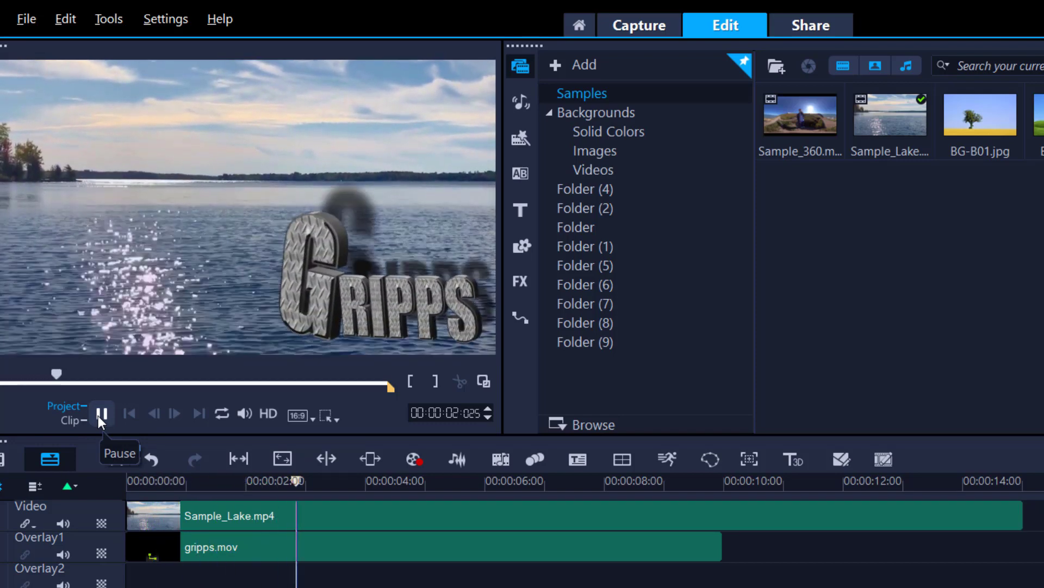
pyautogui.click(99, 415)
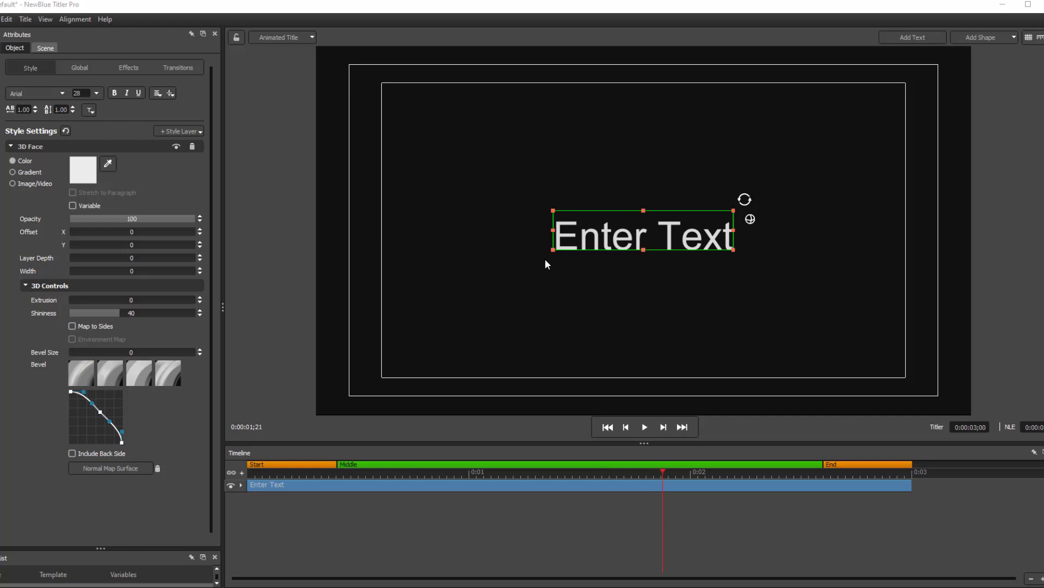
# Step: In NewBlue Titler Pro, enlarge the default text, replace it with GRIPPS, and make it bold
pyautogui.moveTo(553, 249); pyautogui.dragTo(506, 296)
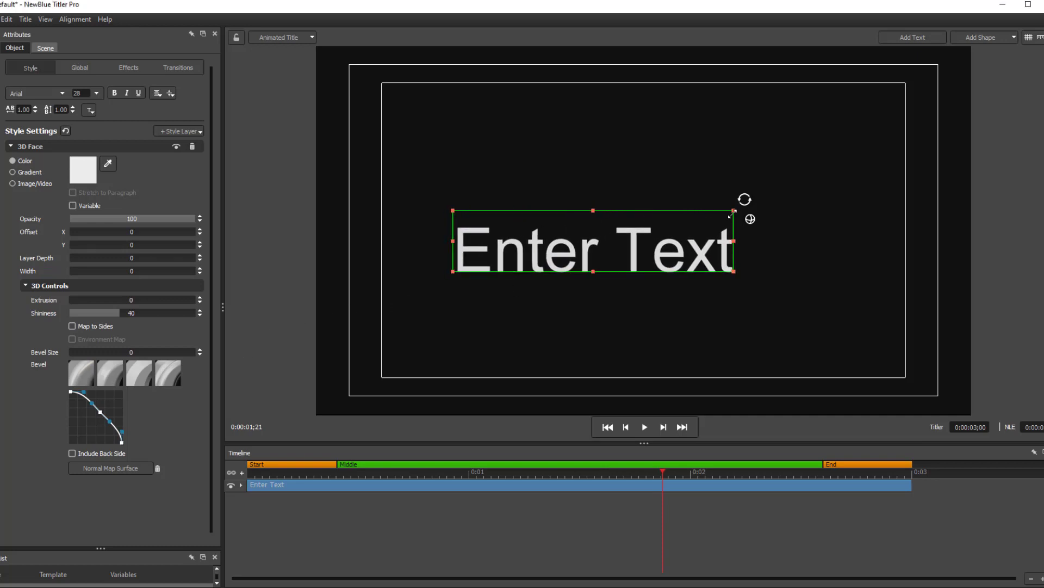
pyautogui.moveTo(731, 215); pyautogui.dragTo(787, 172)
pyautogui.doubleClick(674, 238)
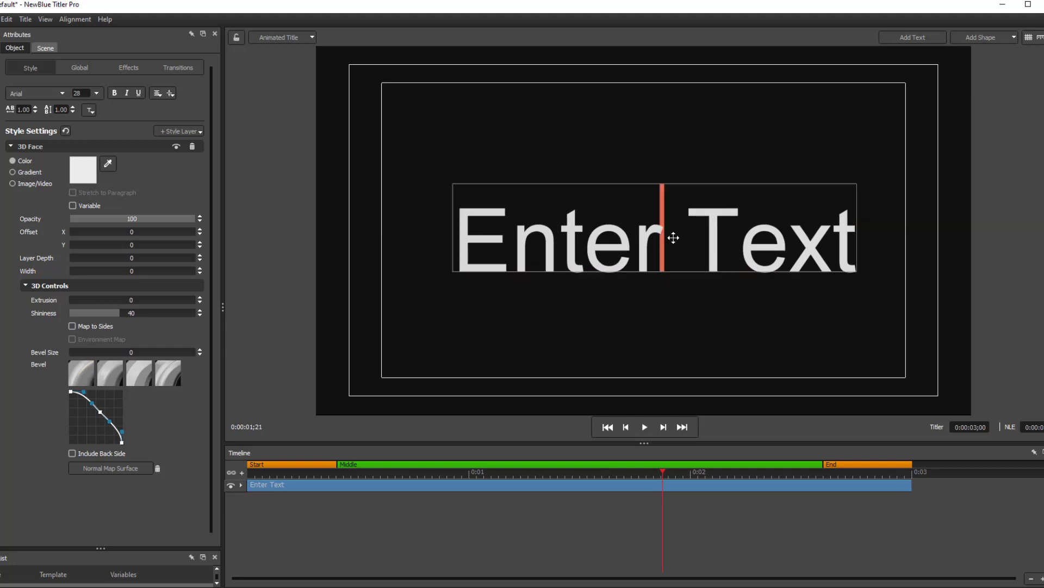
pyautogui.hotkey('ctrl', 'a')
pyautogui.write('G')
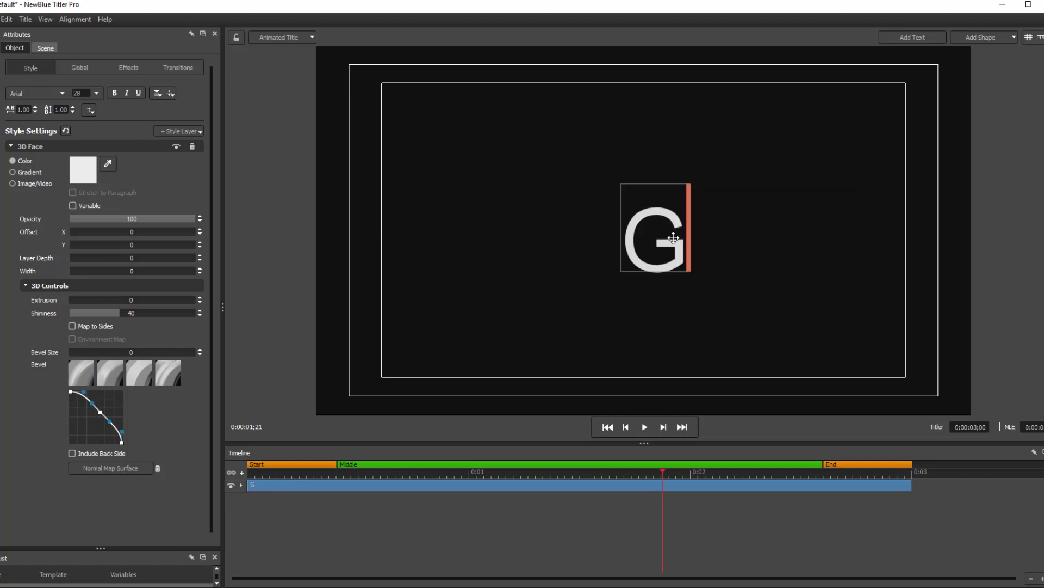
pyautogui.write('RIPPS')
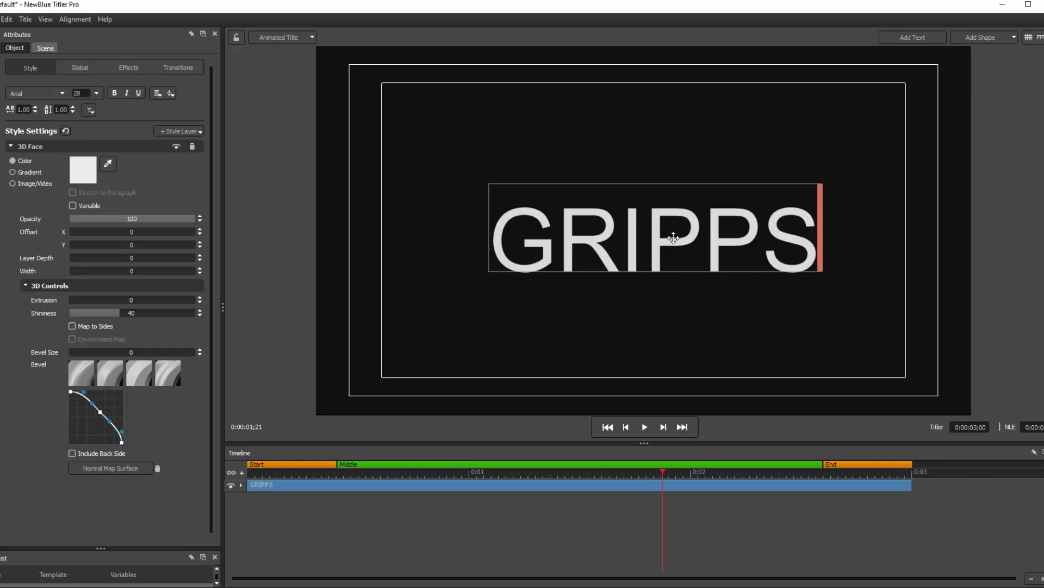
pyautogui.click(114, 95)
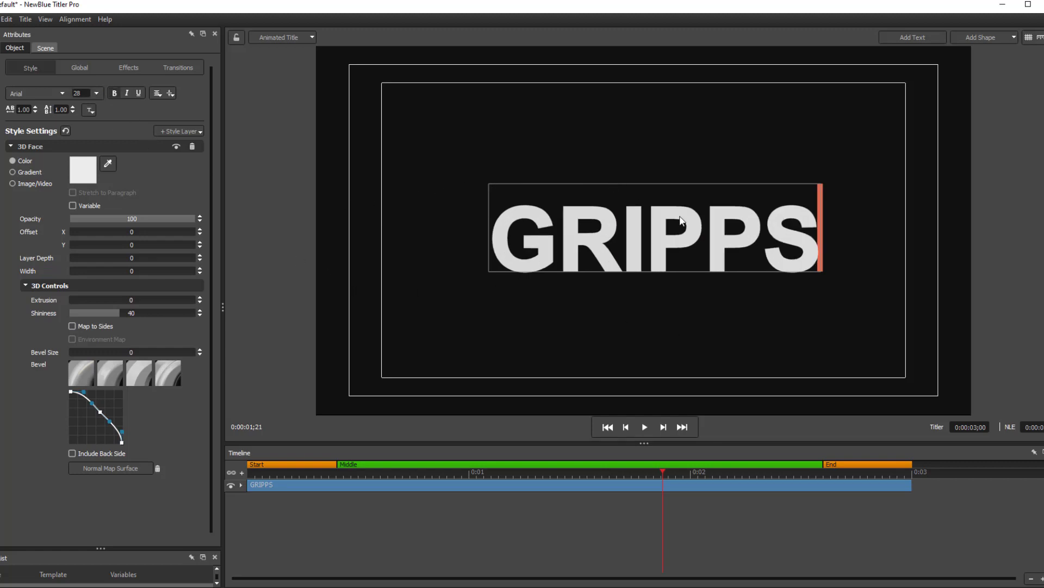
pyautogui.press('Escape')
# Step: Rotate the GRIPPS text slightly in 3D space and give it an extrusion of 2.2
pyautogui.moveTo(838, 194); pyautogui.dragTo(530, 254)
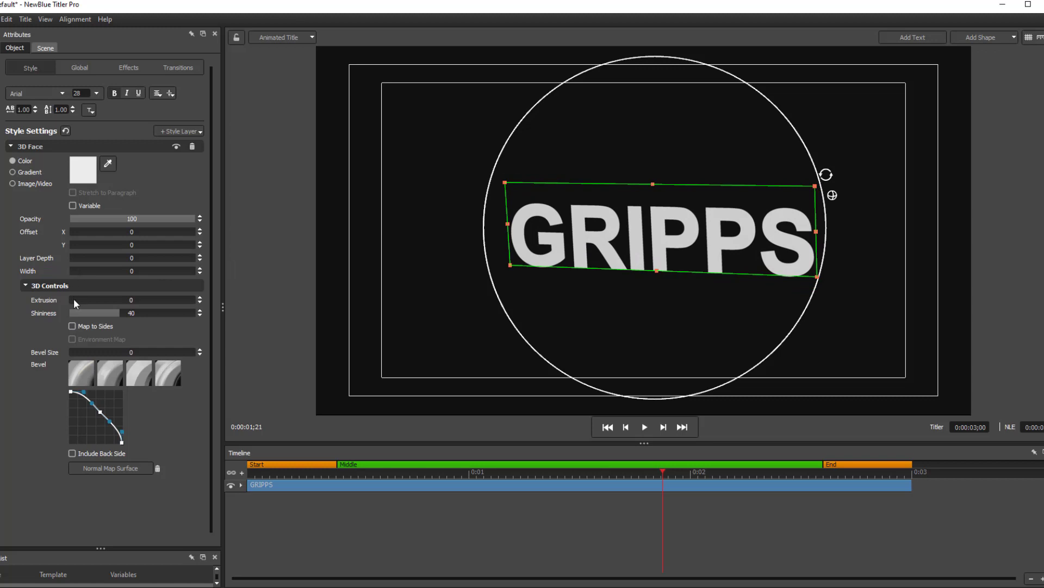
pyautogui.moveTo(74, 299); pyautogui.dragTo(74, 299)
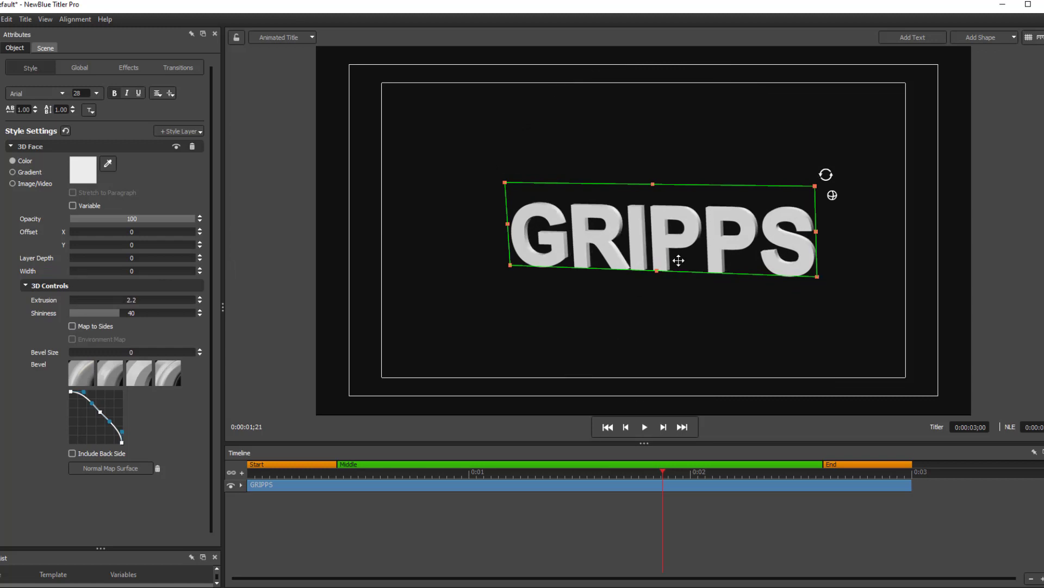
pyautogui.moveTo(681, 262); pyautogui.dragTo(697, 230)
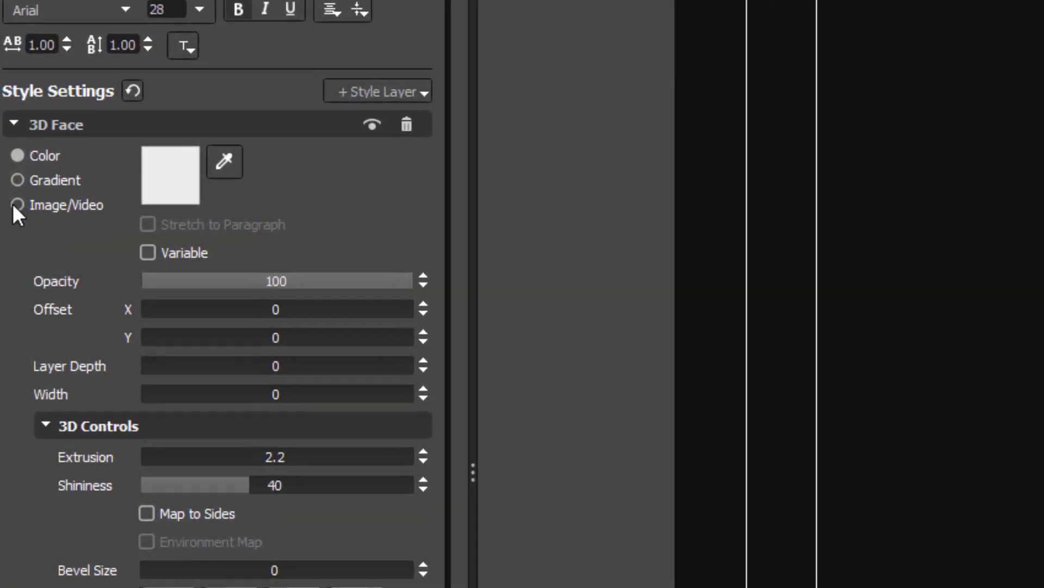
pyautogui.click(17, 205)
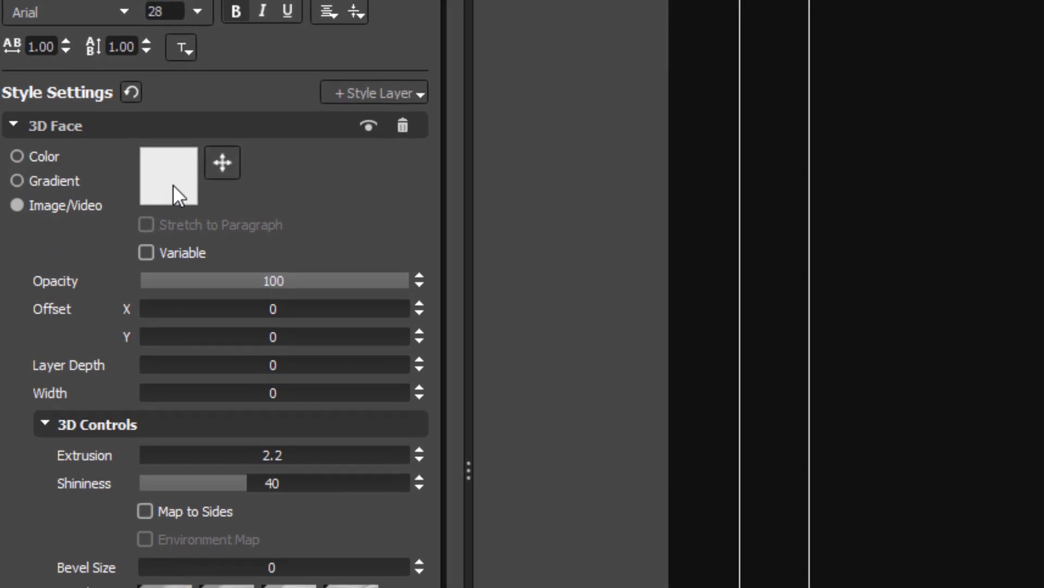
pyautogui.click(175, 184)
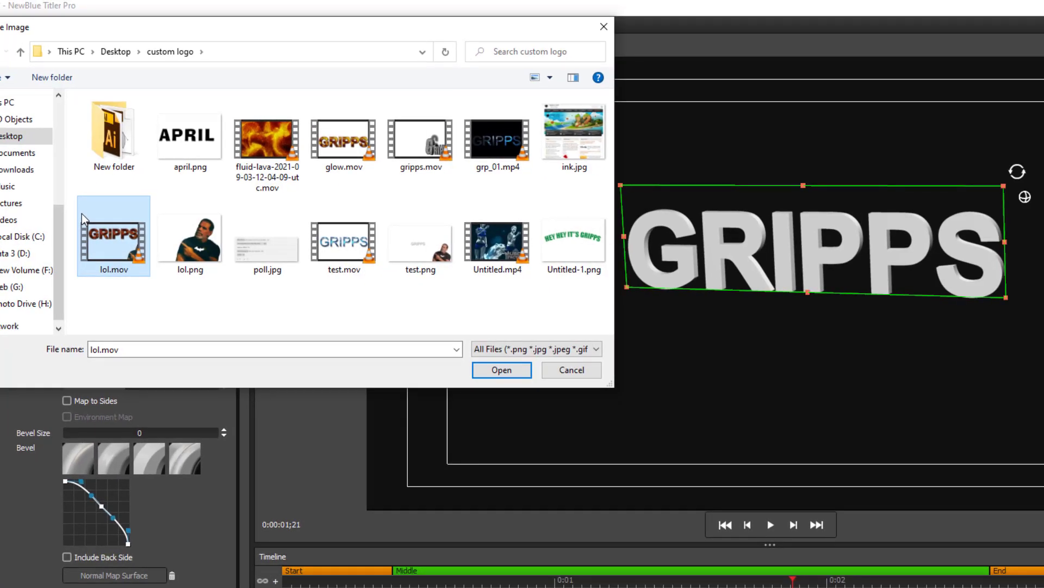
pyautogui.doubleClick(271, 153)
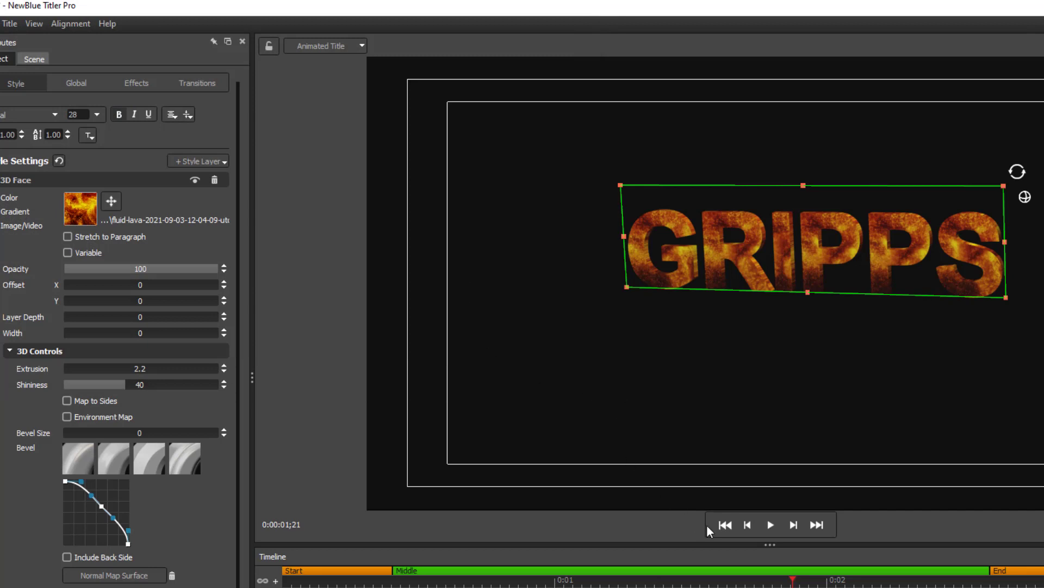
pyautogui.moveTo(794, 581)
pyautogui.mouseDown()
pyautogui.moveTo(583, 580)
pyautogui.moveTo(877, 581)
pyautogui.moveTo(780, 581)
pyautogui.mouseUp()
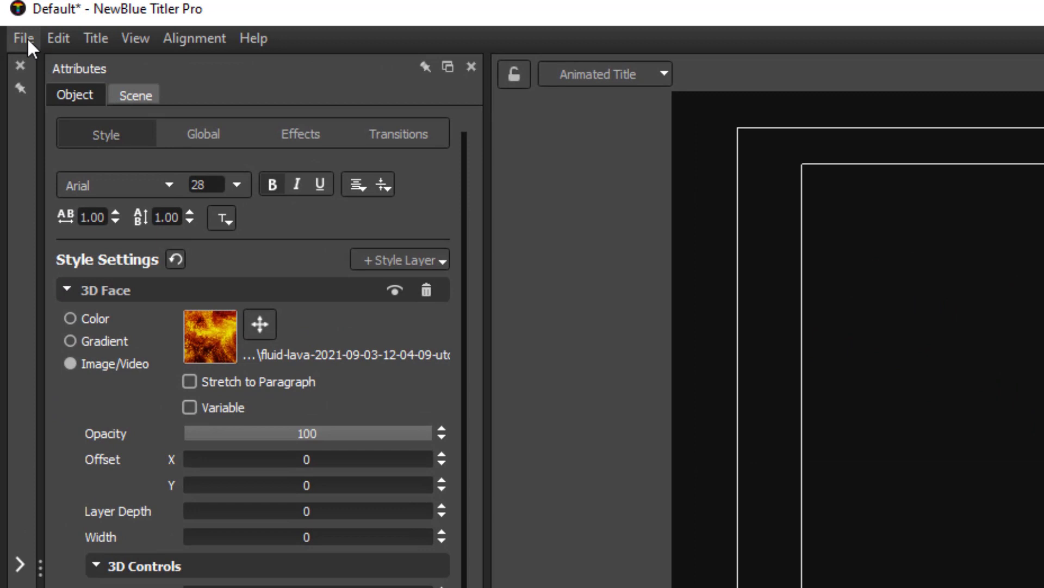
# Step: Import the image lol.png, shrink it to under half size, and place it in the lower-right corner of the frame
pyautogui.click(24, 38)
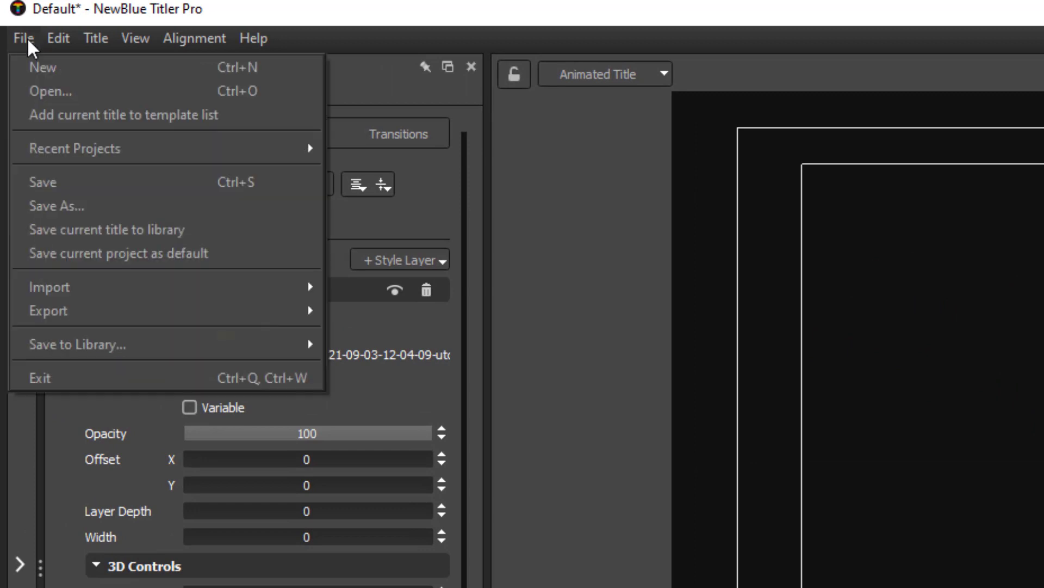
pyautogui.moveTo(44, 293)
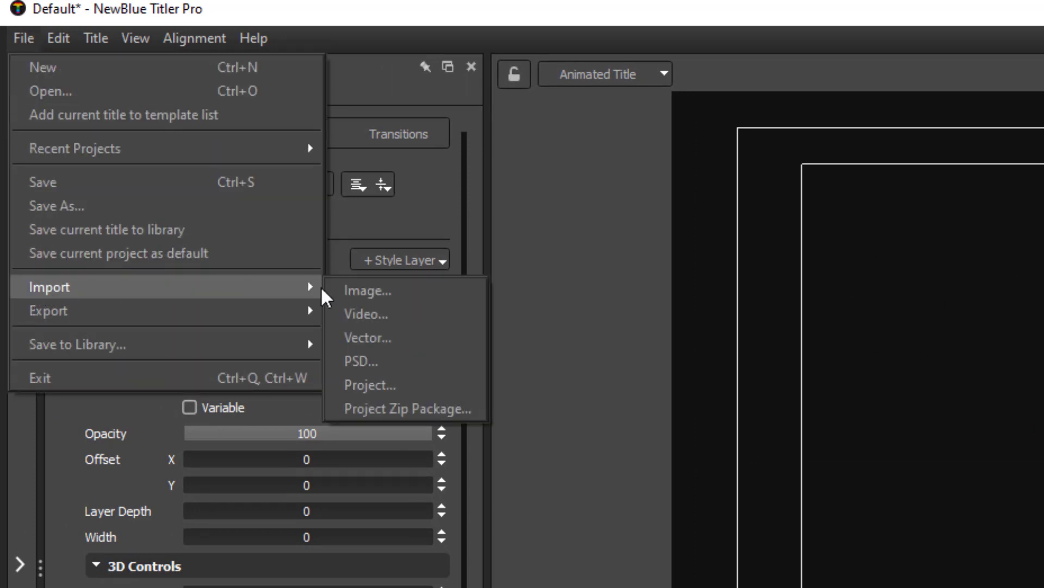
pyautogui.click(367, 291)
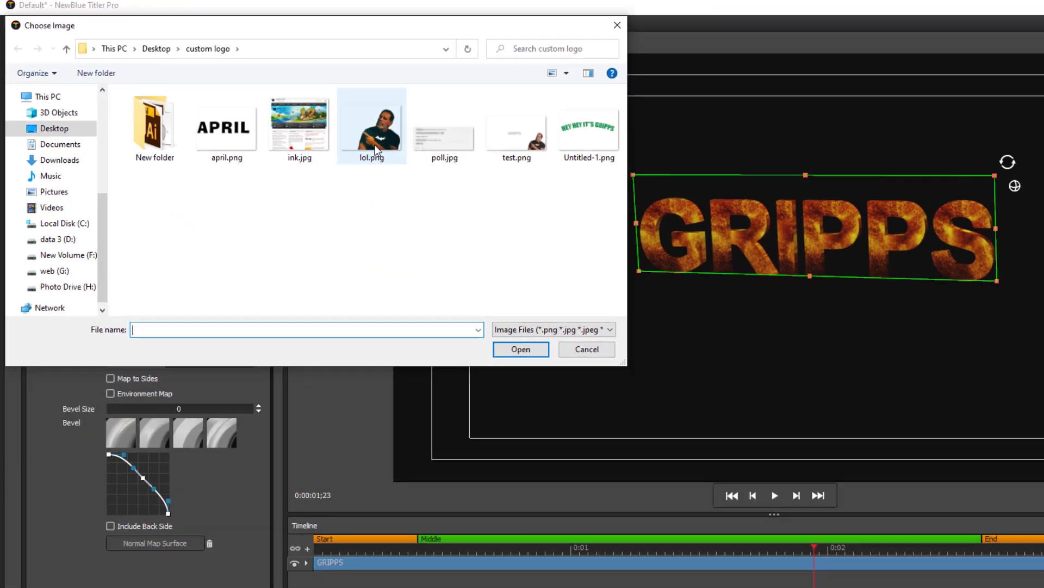
pyautogui.doubleClick(634, 218)
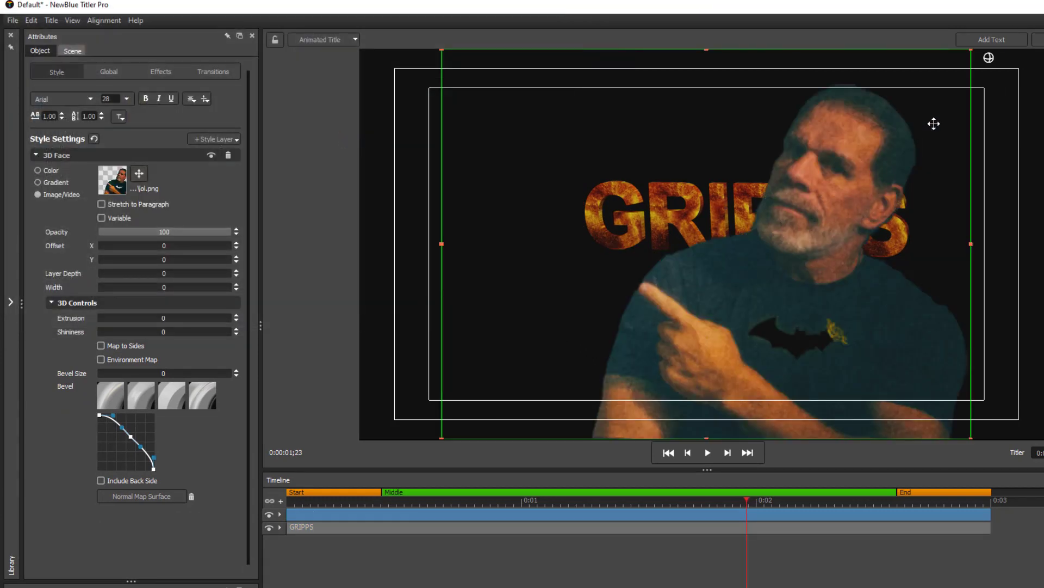
pyautogui.moveTo(971, 50); pyautogui.dragTo(680, 294)
pyautogui.moveTo(636, 351); pyautogui.dragTo(961, 357)
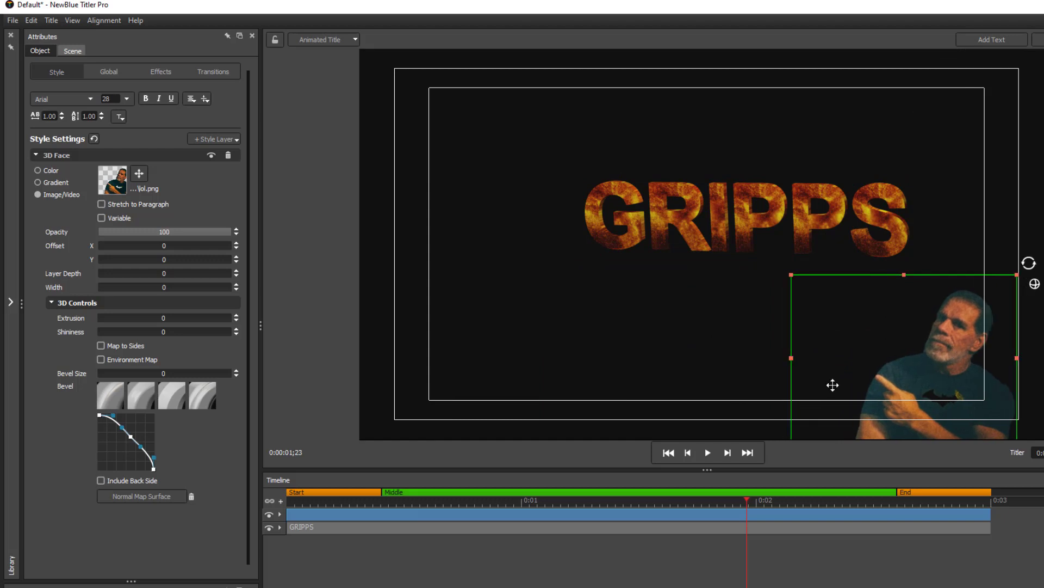
# Step: Deselect the image and scrub the timeline to preview the lava texture, stopping at 0:00:01;24
pyautogui.click(722, 365)
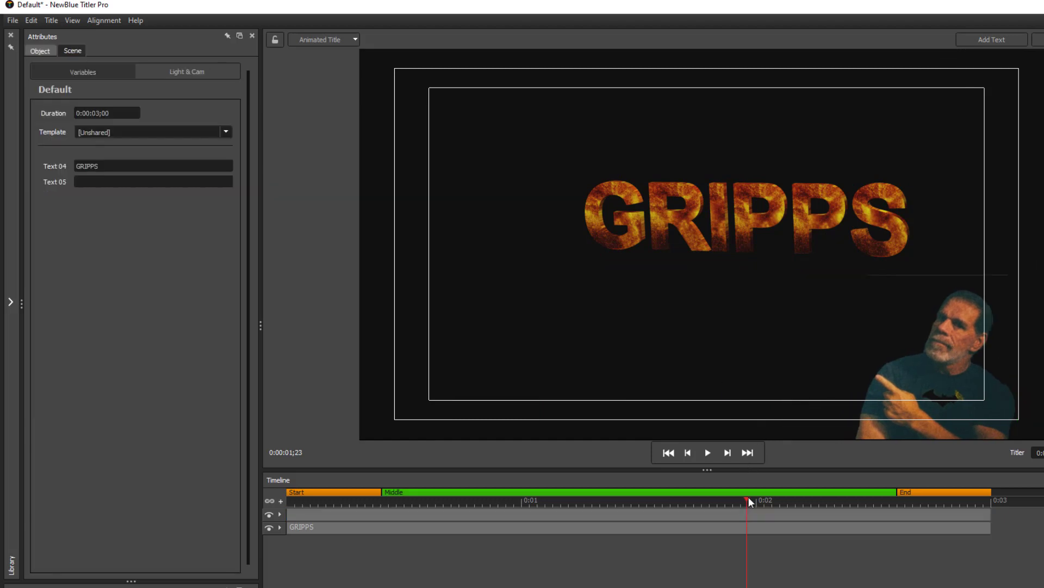
pyautogui.moveTo(750, 497); pyautogui.dragTo(722, 505)
pyautogui.moveTo(608, 516); pyautogui.dragTo(767, 503)
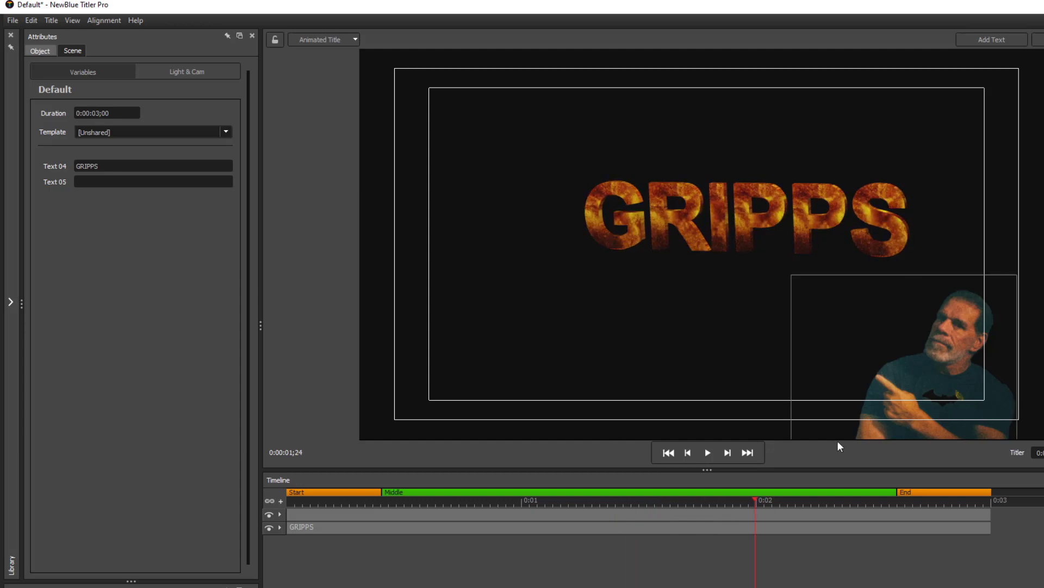
# Step: Change the preview background to Alpha Checkerboard
pyautogui.click(69, 20)
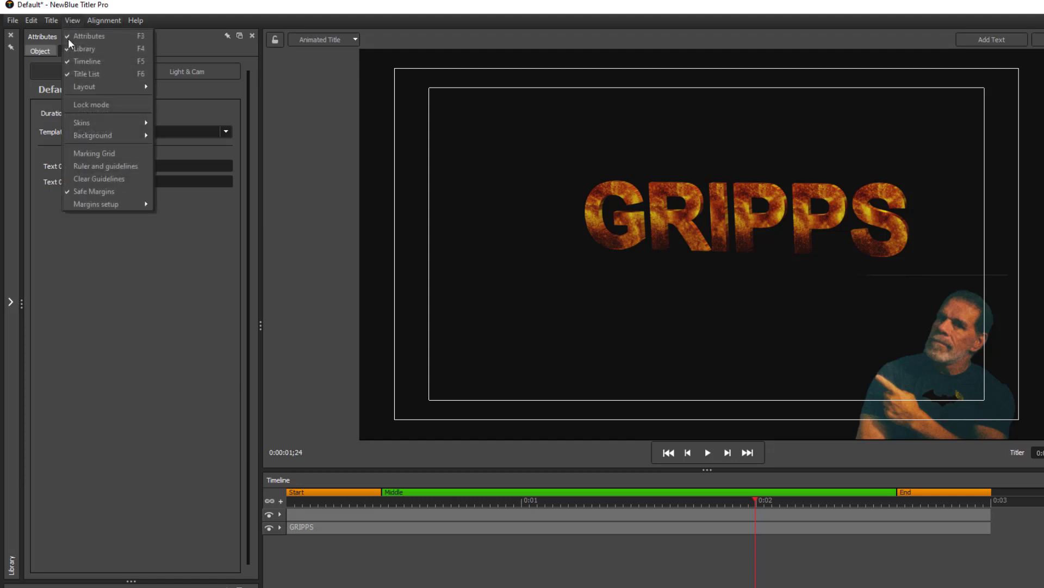
pyautogui.moveTo(80, 135)
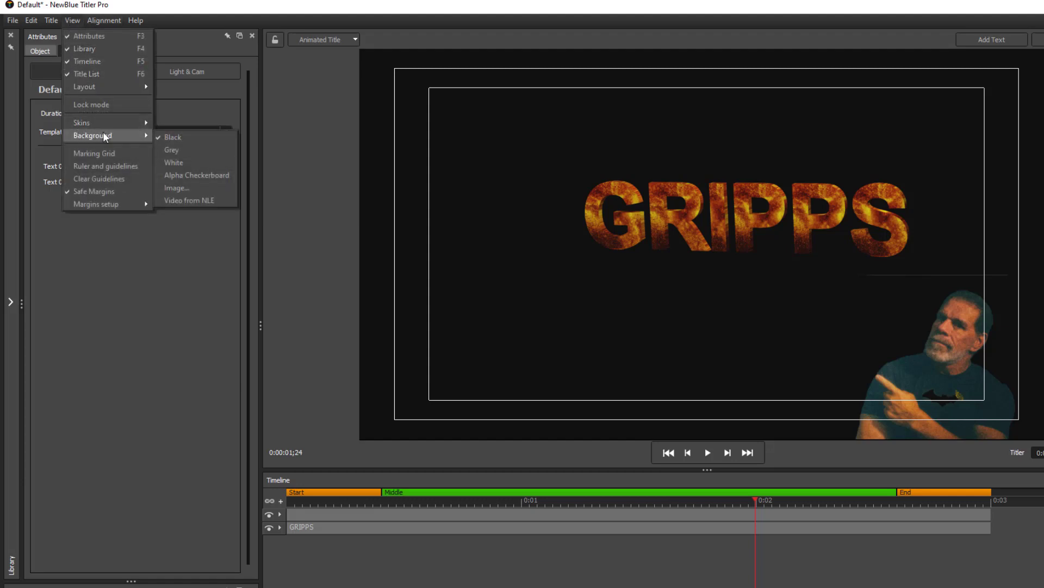
pyautogui.click(184, 174)
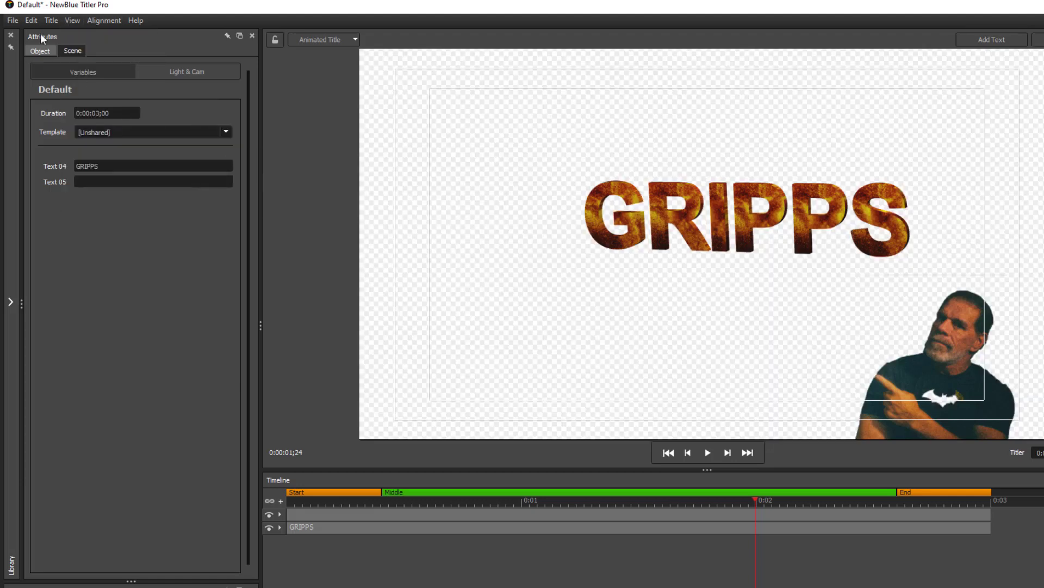
# Step: Bring up the export options for the title
pyautogui.click(14, 20)
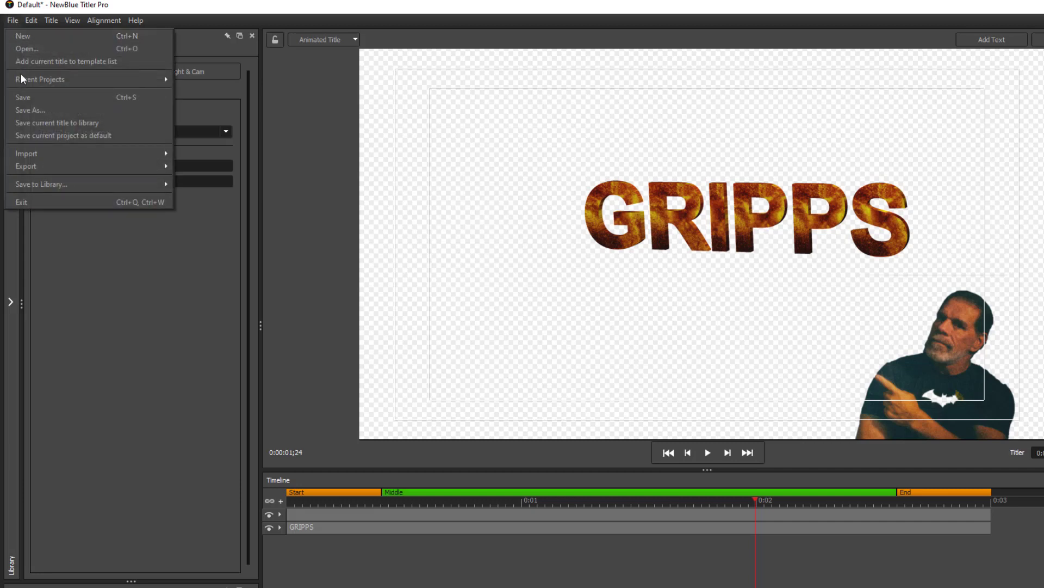
pyautogui.moveTo(41, 169)
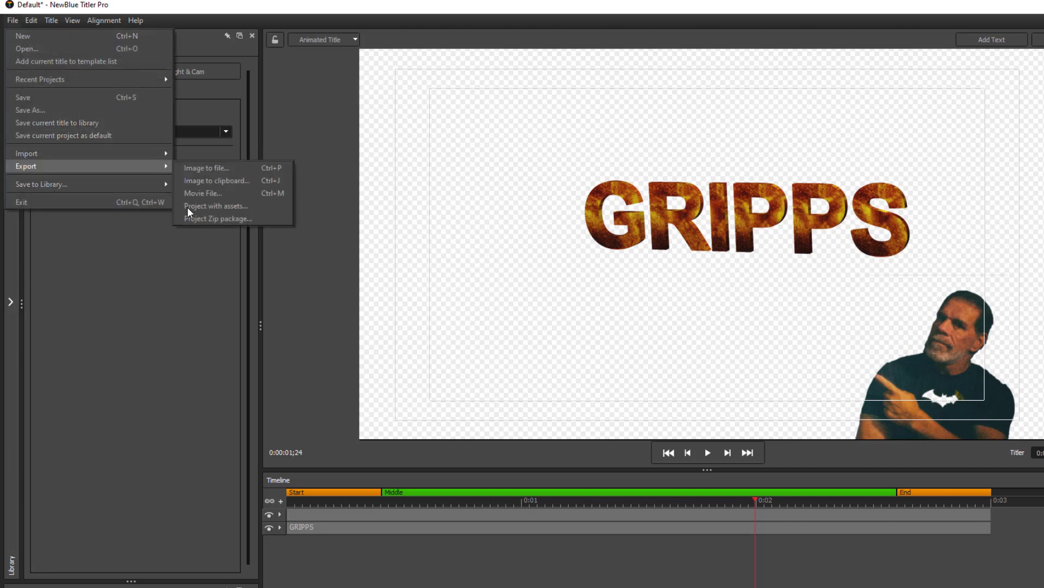